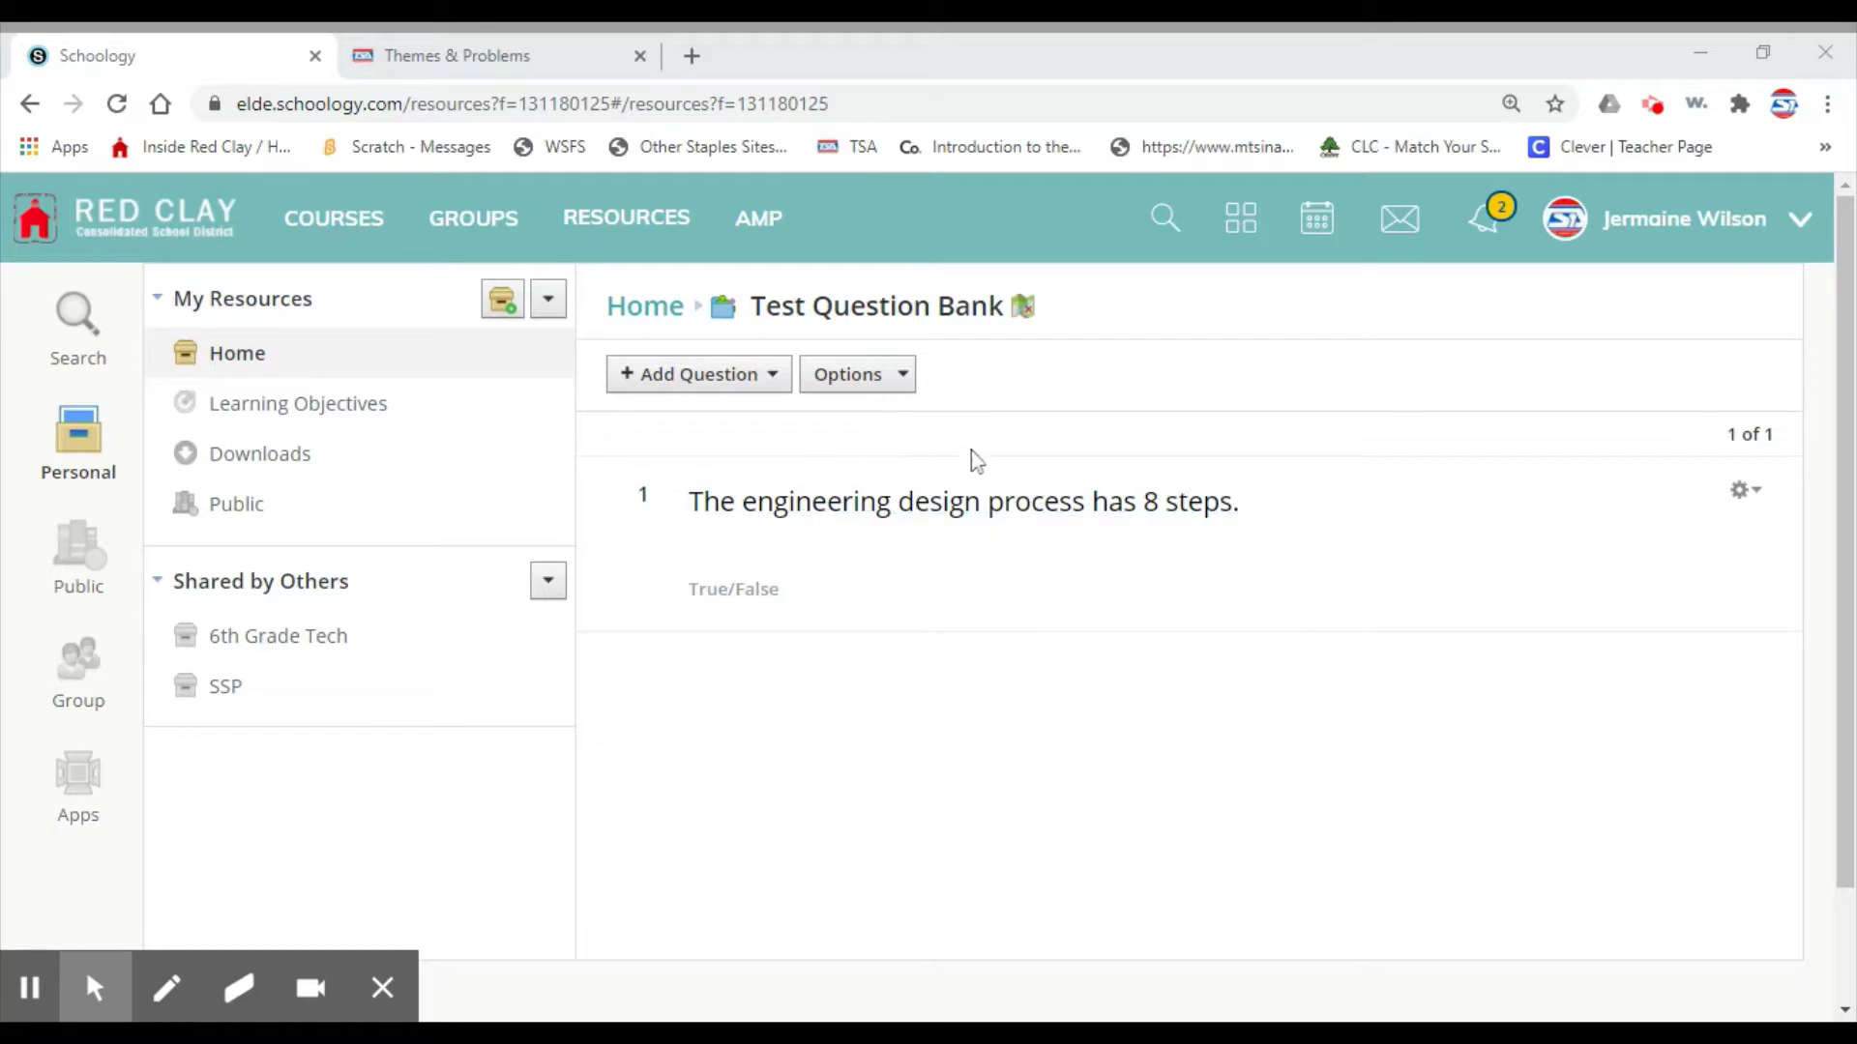
Add a Short-Answer/Essay question with the text "Based on the video what are the 4 components of the design process?".
{"action": "left_click", "coordinate": [777, 379]}
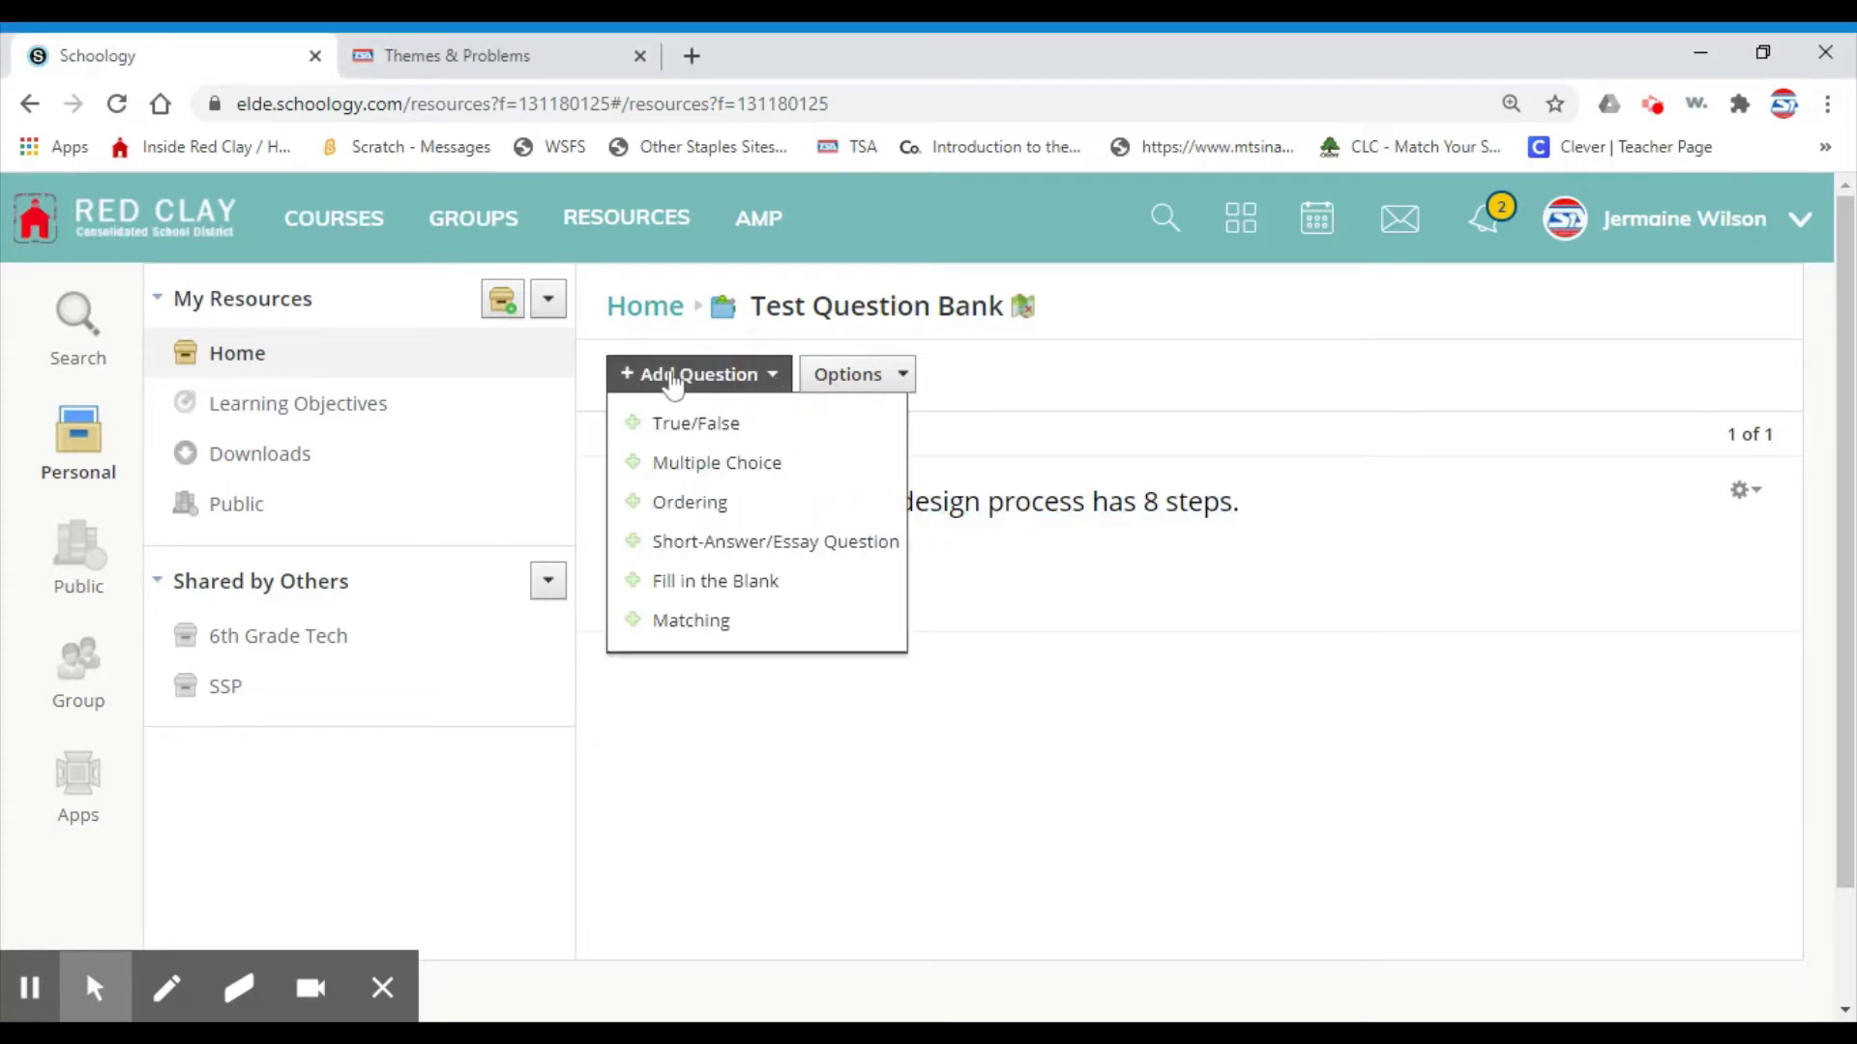
{"action": "left_click", "coordinate": [718, 556]}
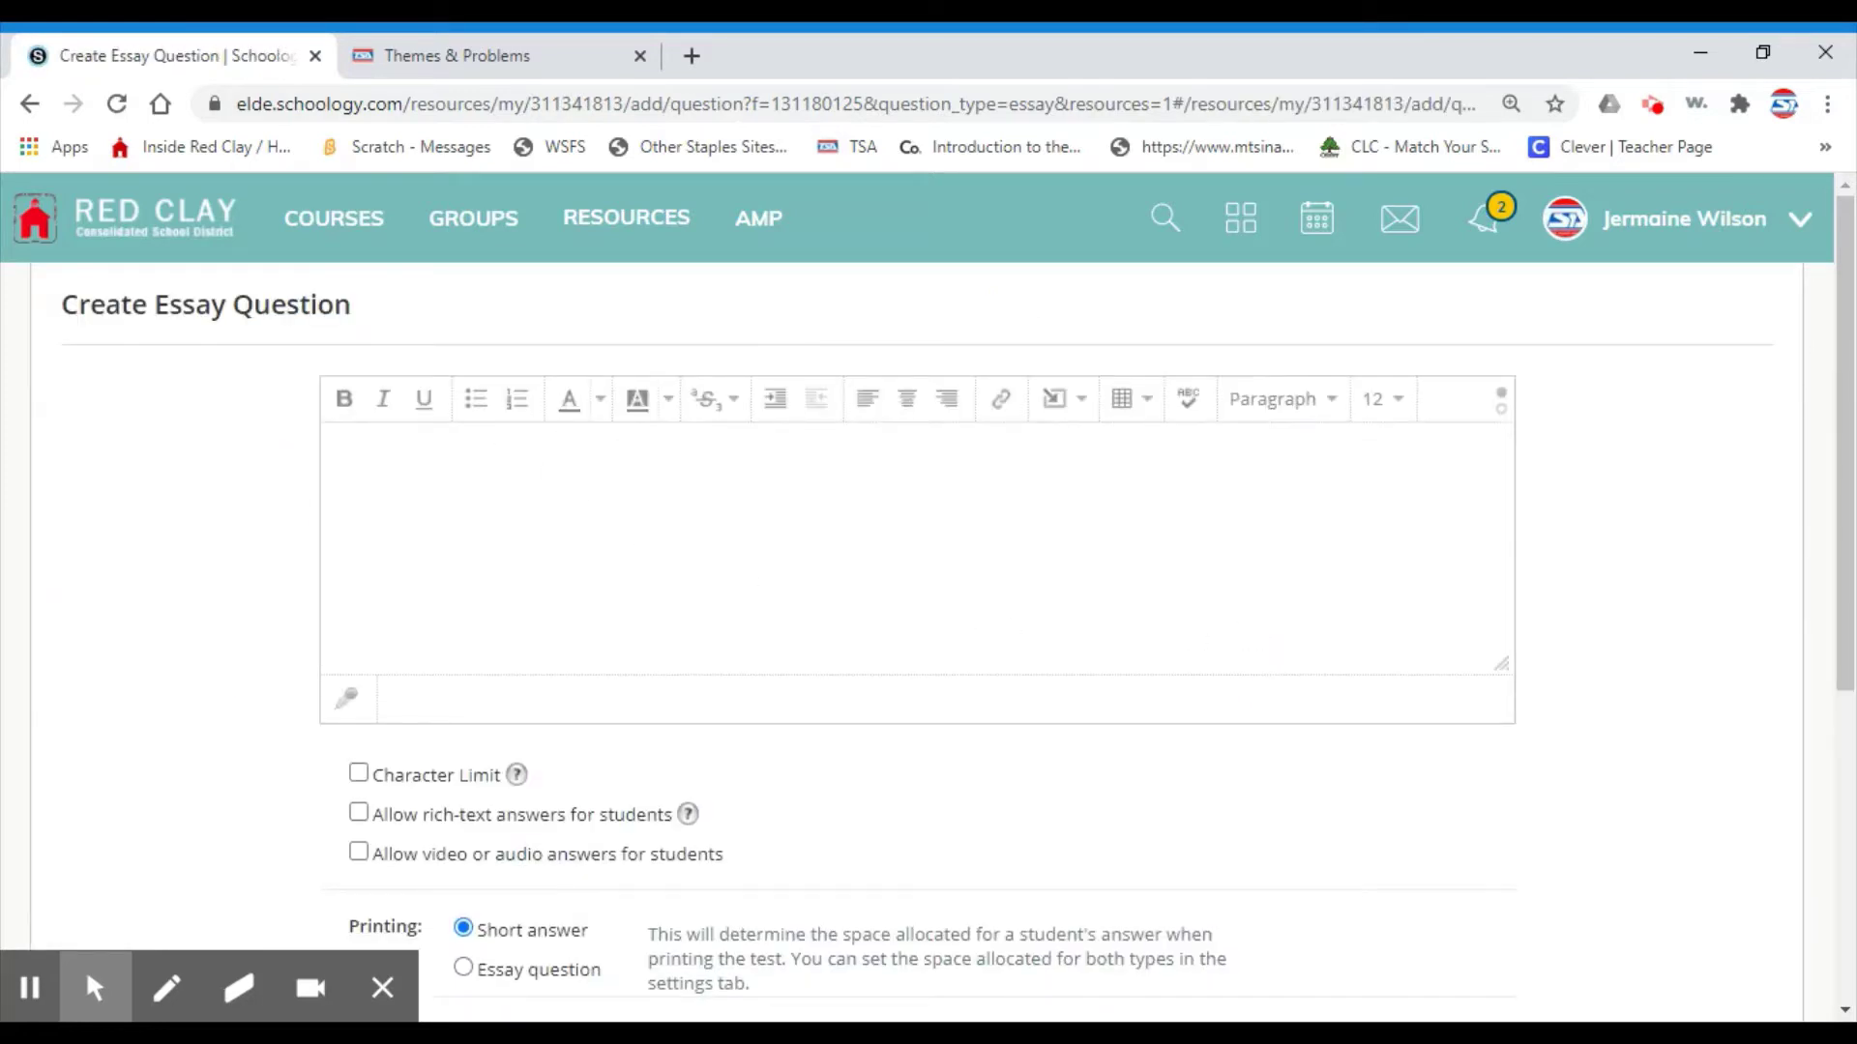
{"action": "left_click", "coordinate": [491, 462]}
{"action": "type", "text": "Based on the video wh"}
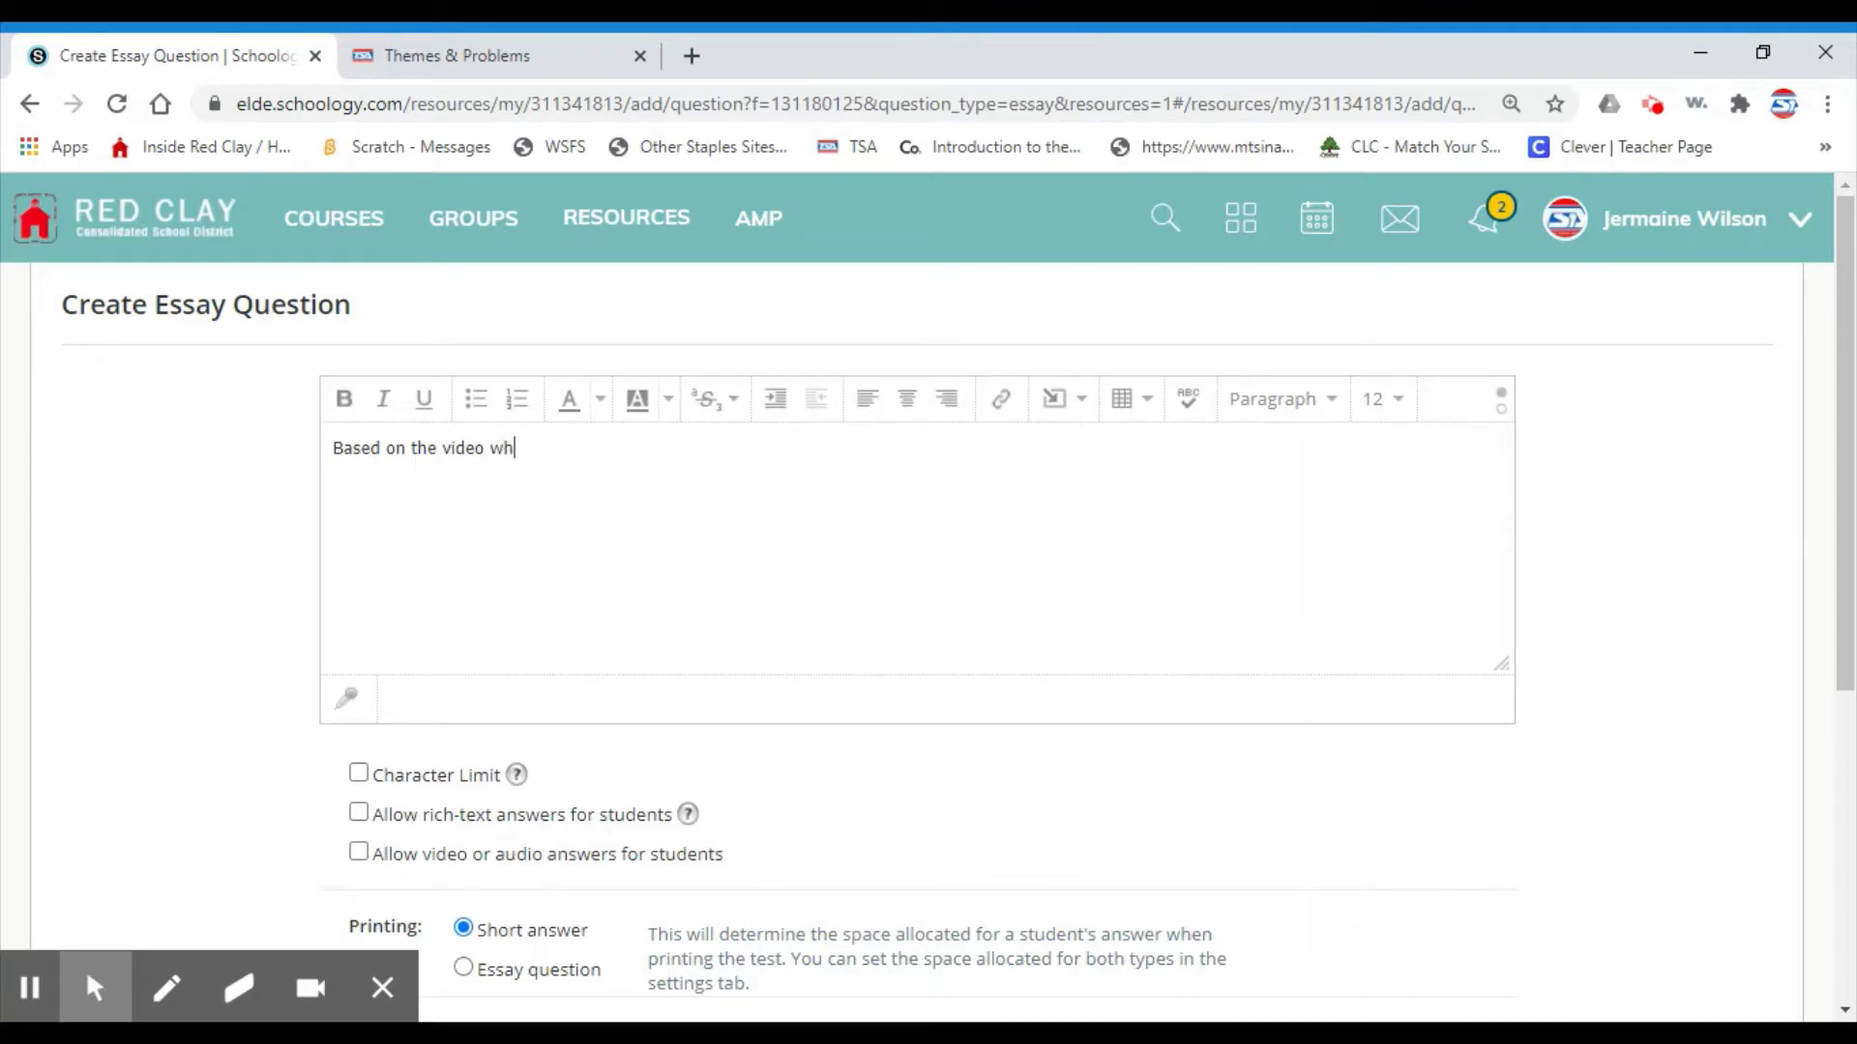
{"action": "type", "text": "at are the 5 components o"}
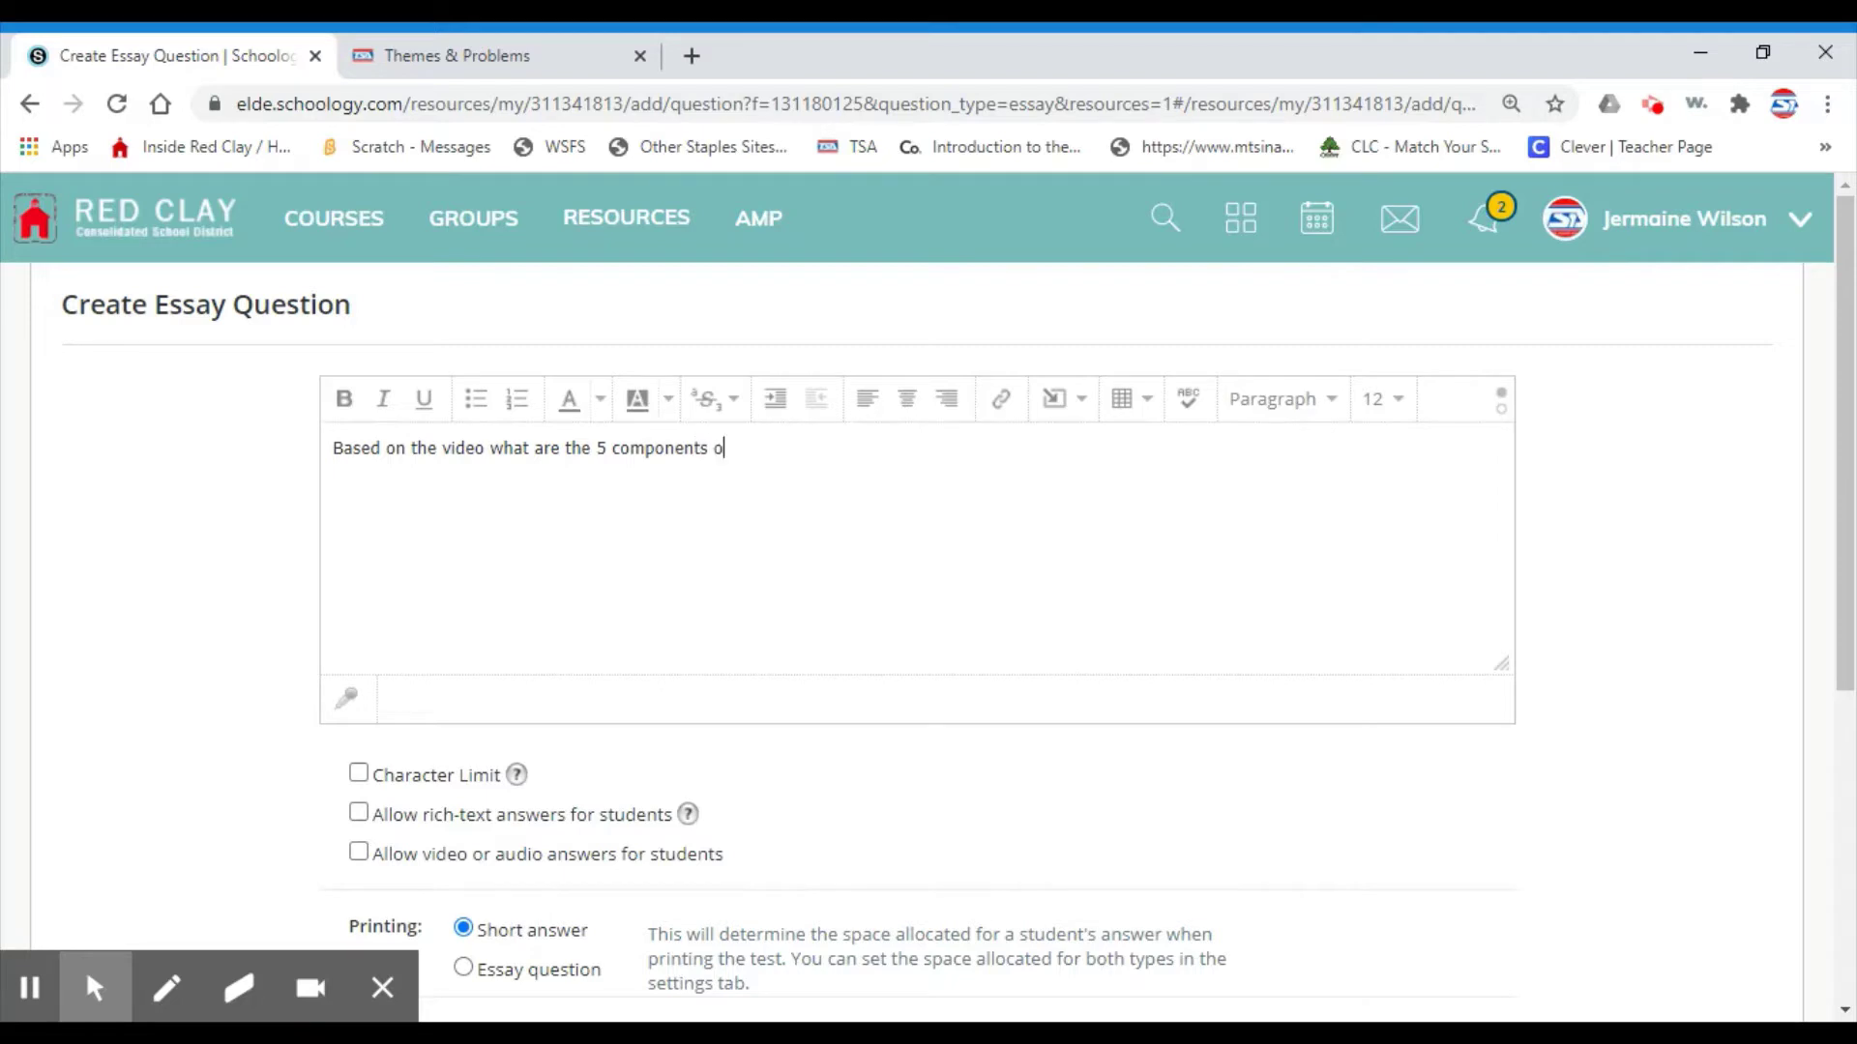
{"action": "type", "text": "f the design process?"}
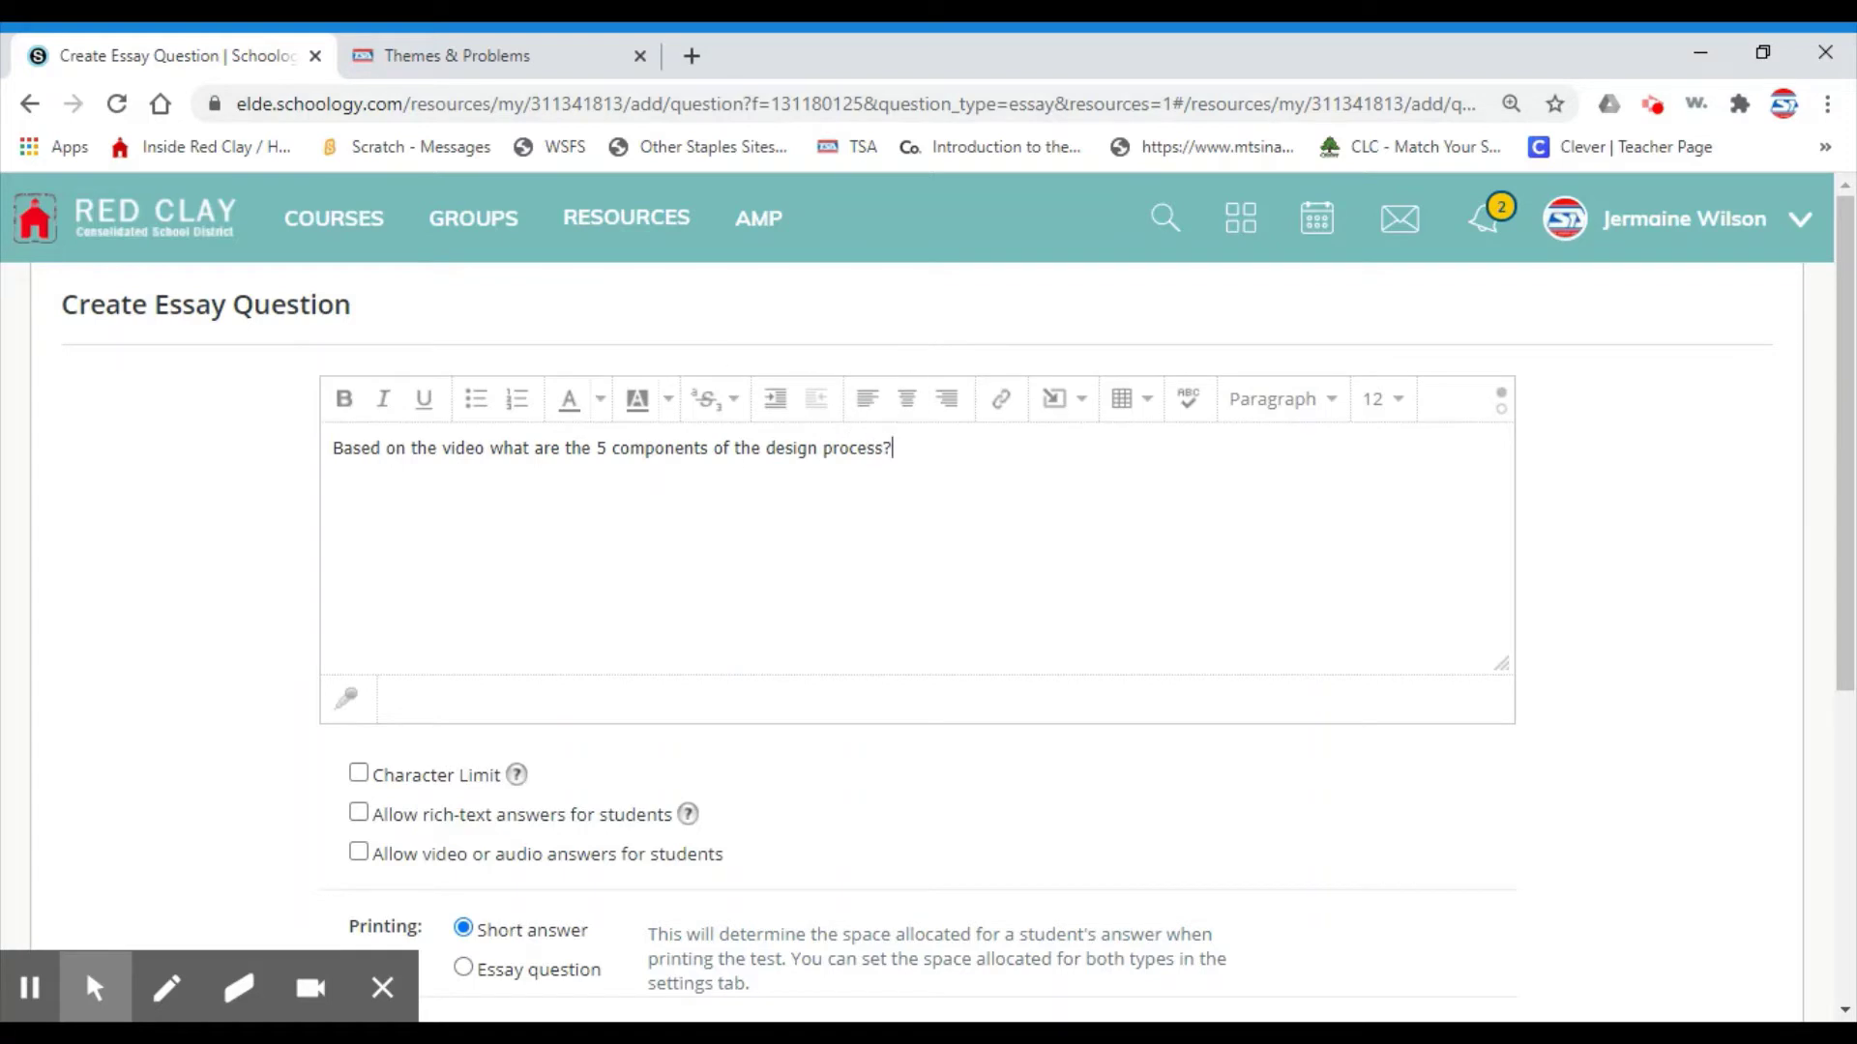
{"action": "key", "text": "BackSpace"}
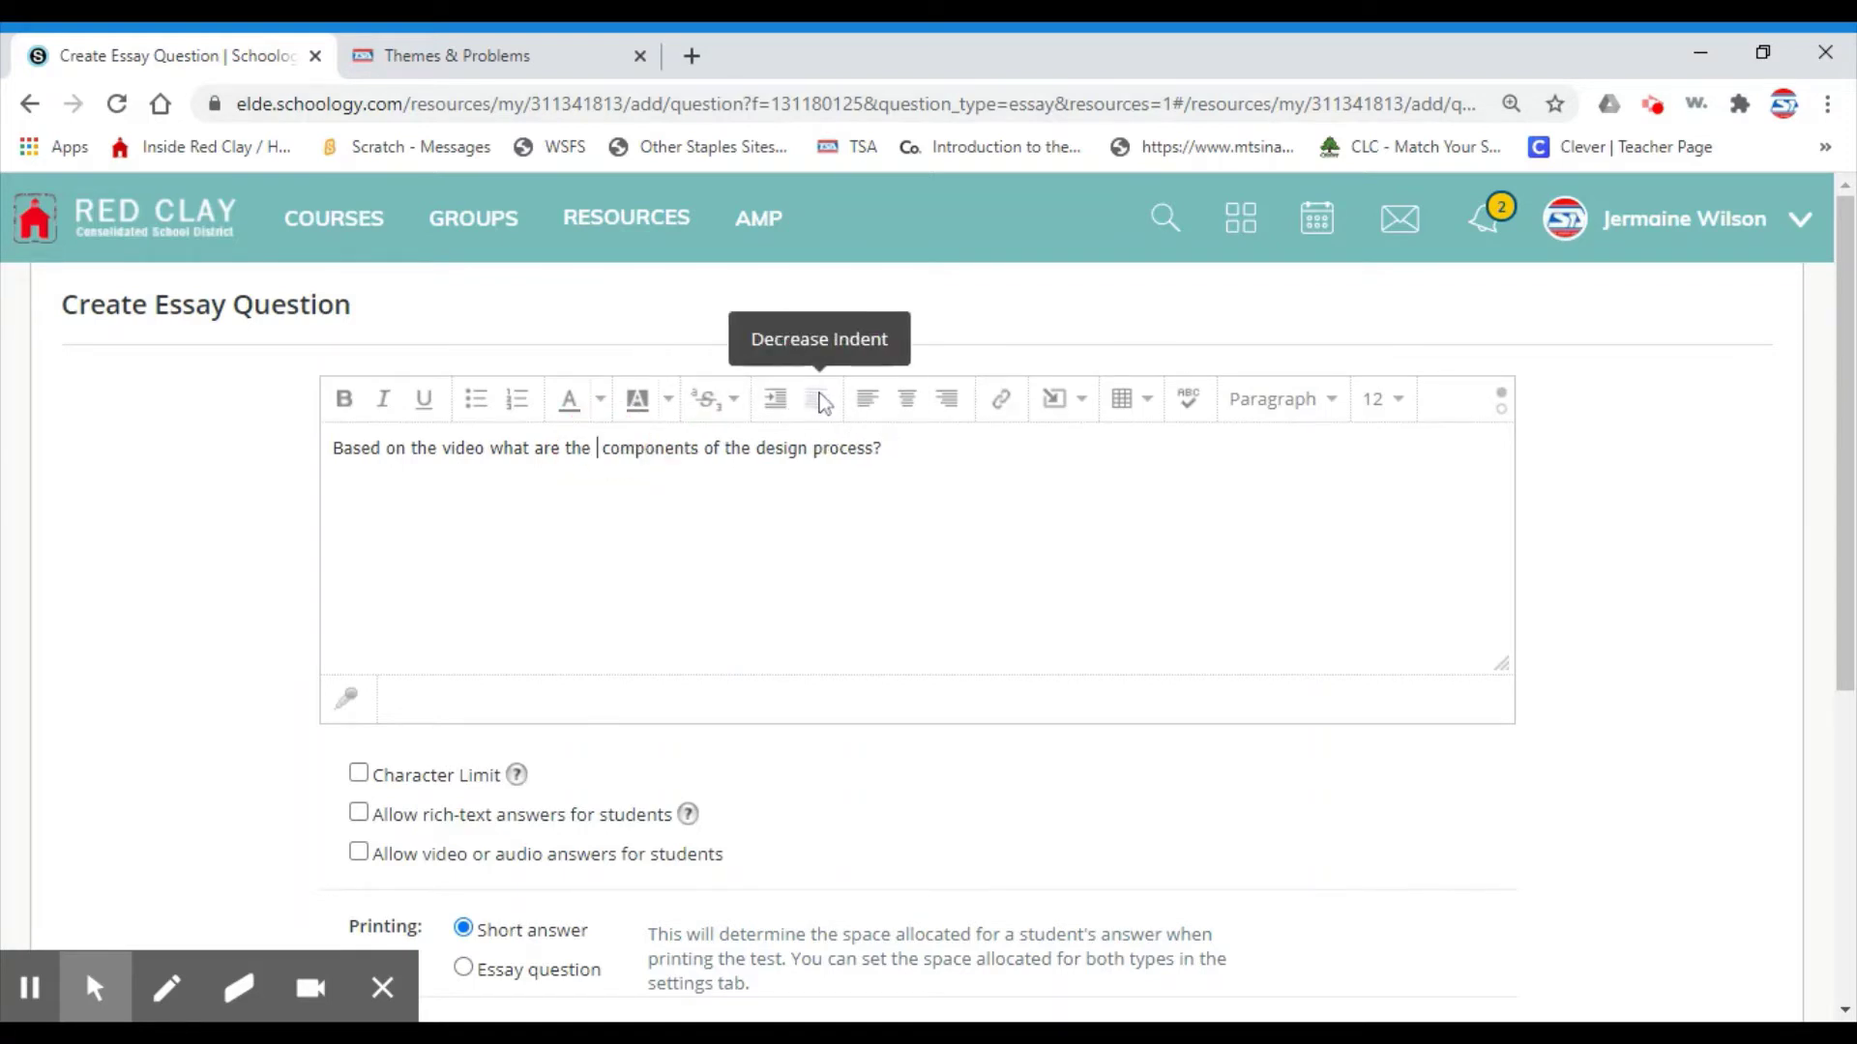
{"action": "type", "text": "4"}
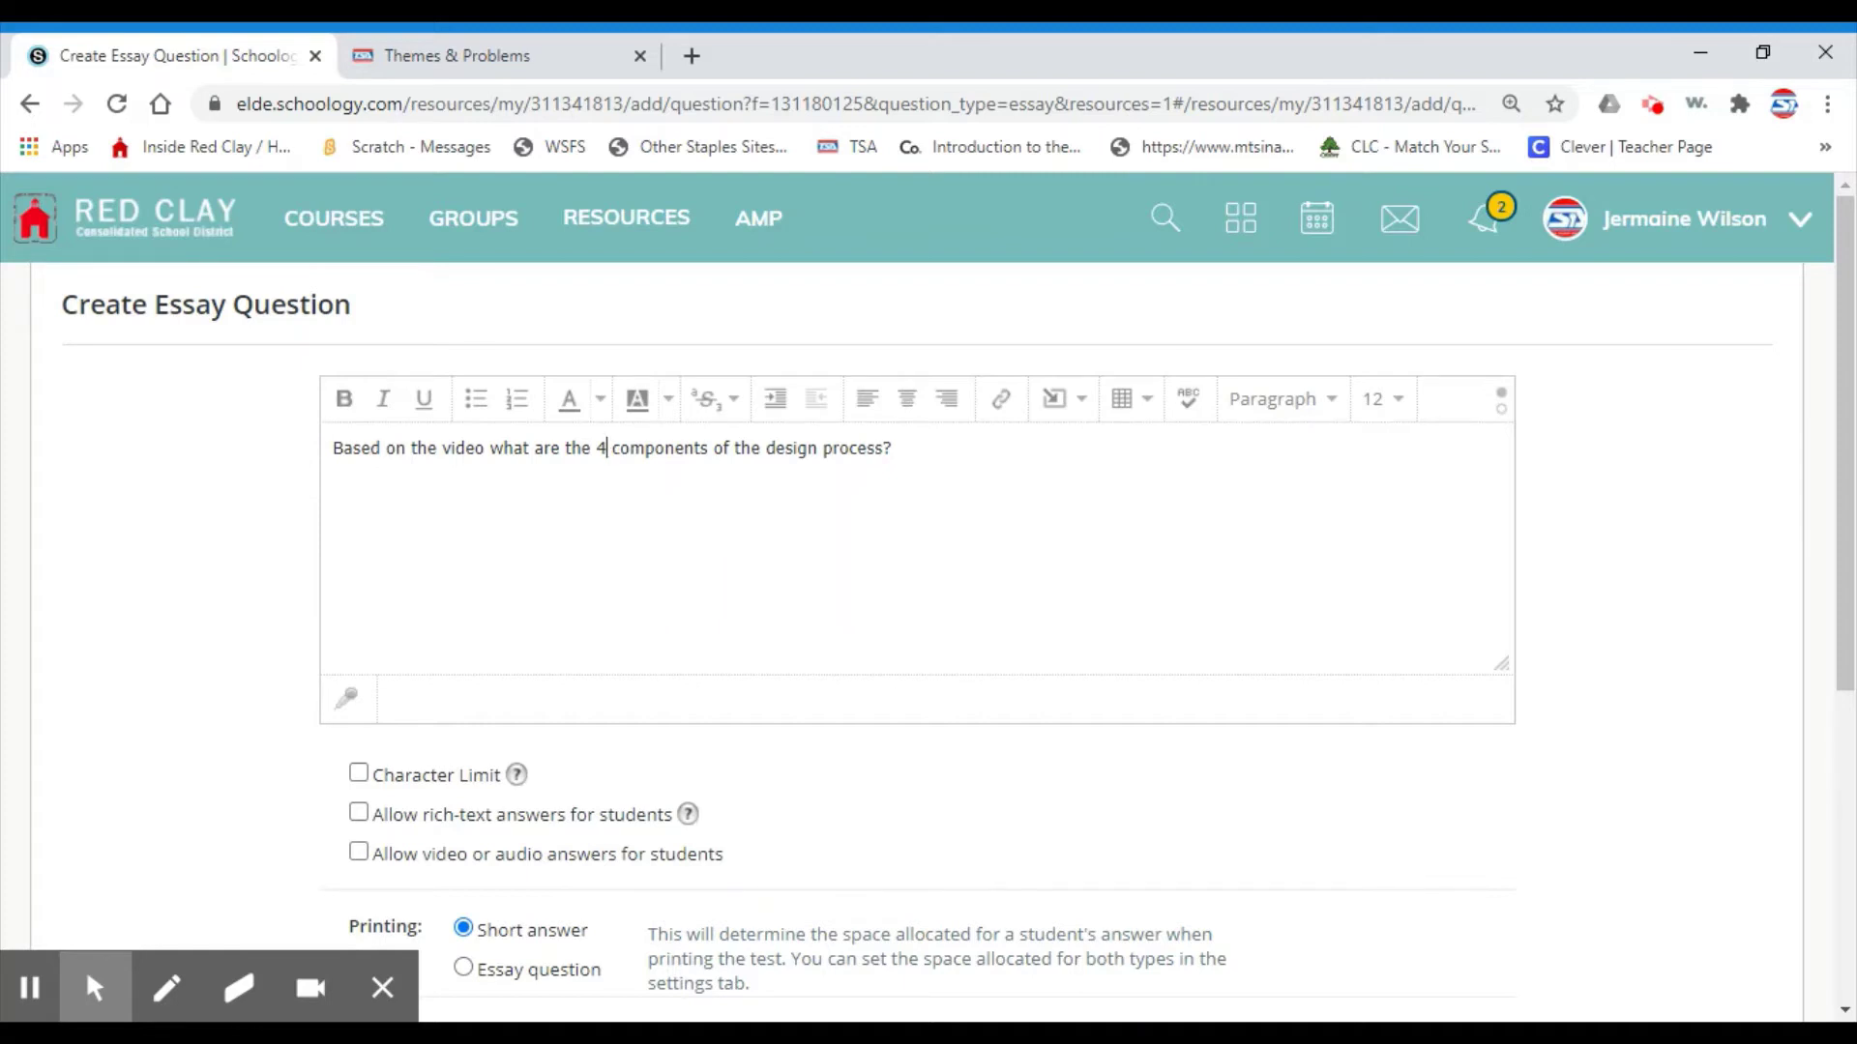
Search the YouTube resource app for the teacher's channel name to find a video for the question body.
{"action": "left_click", "coordinate": [1078, 401]}
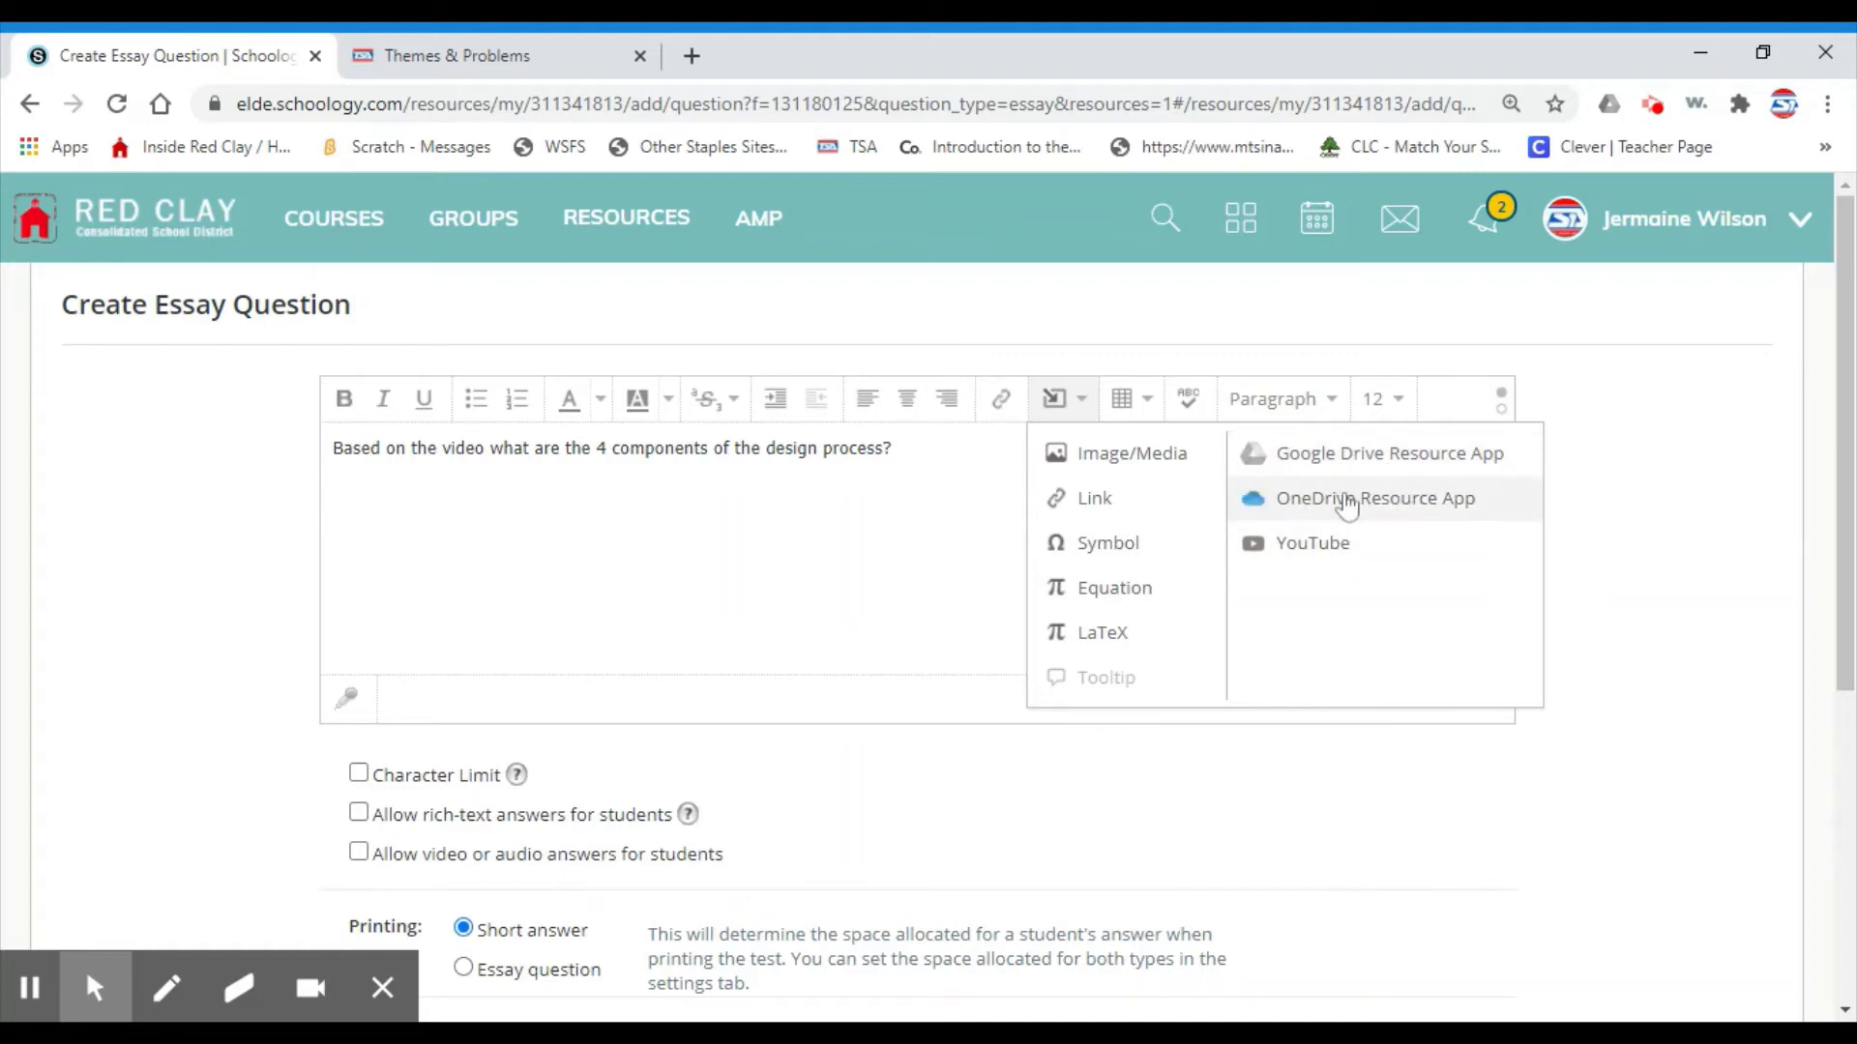
{"action": "left_click", "coordinate": [1328, 556]}
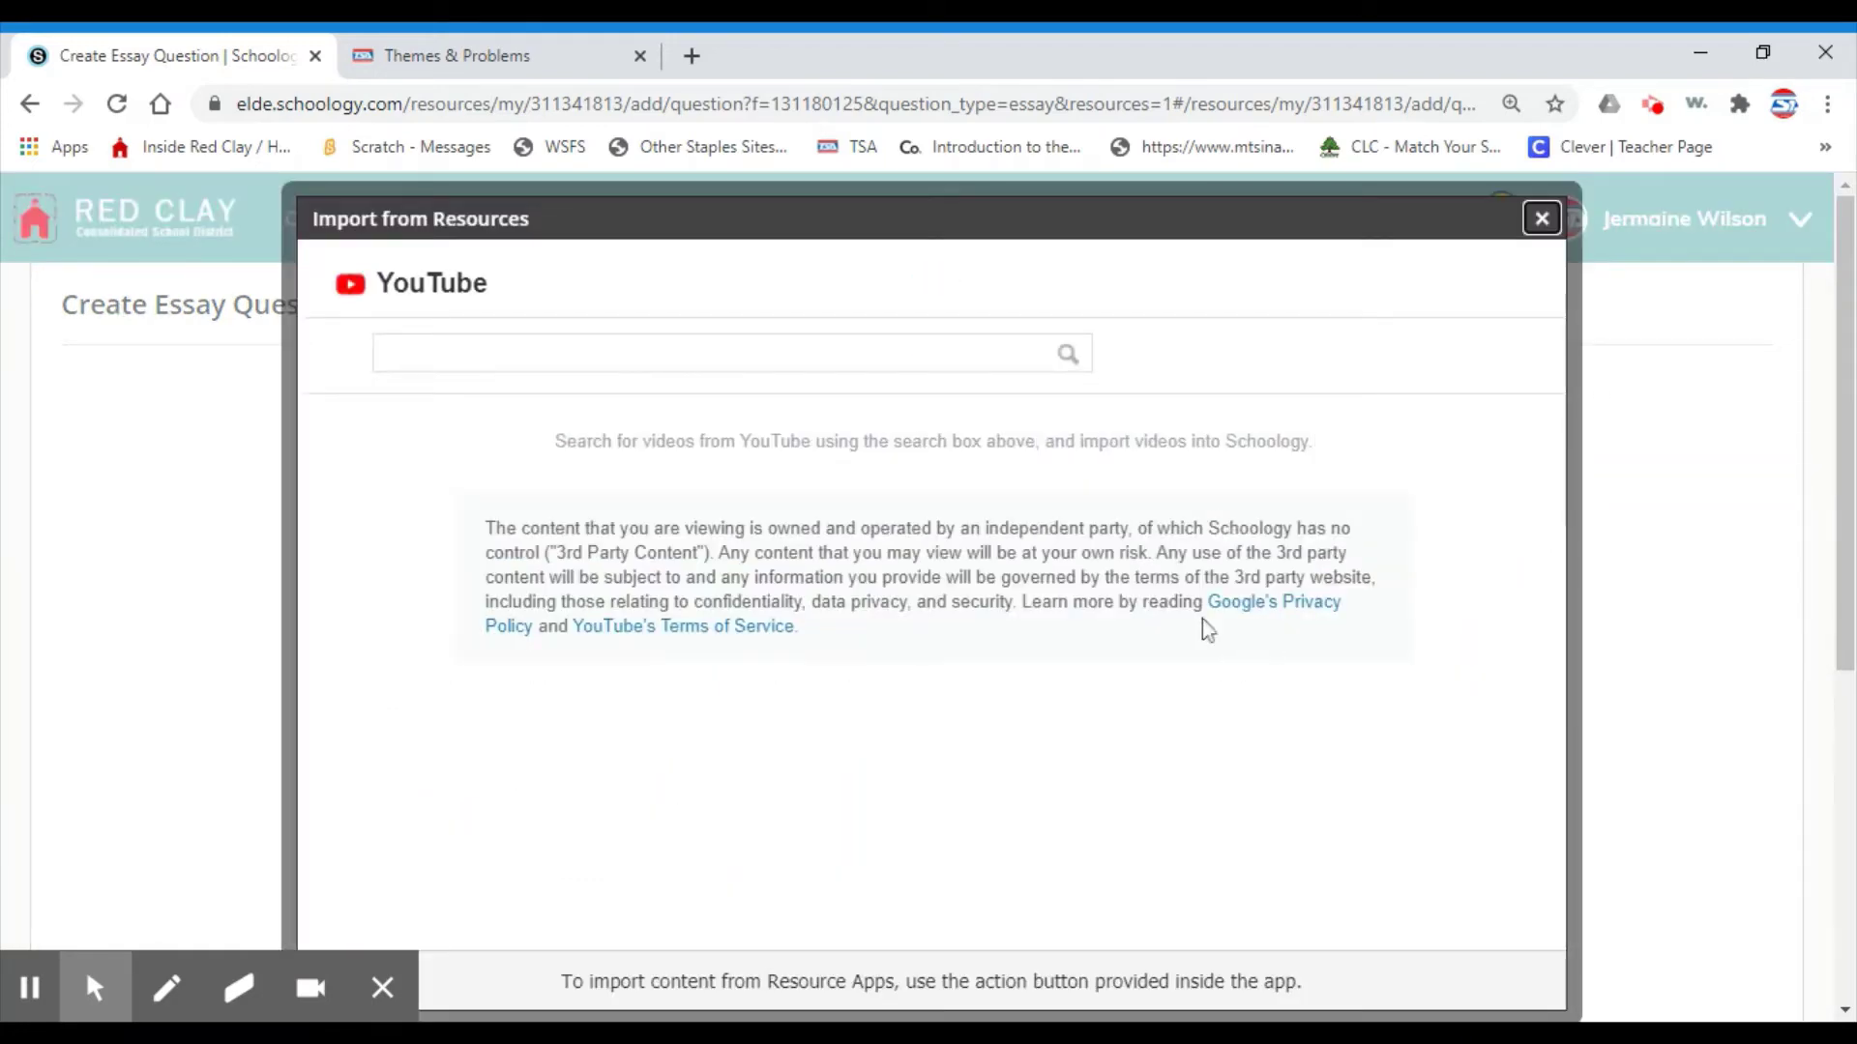
{"action": "left_click", "coordinate": [716, 352]}
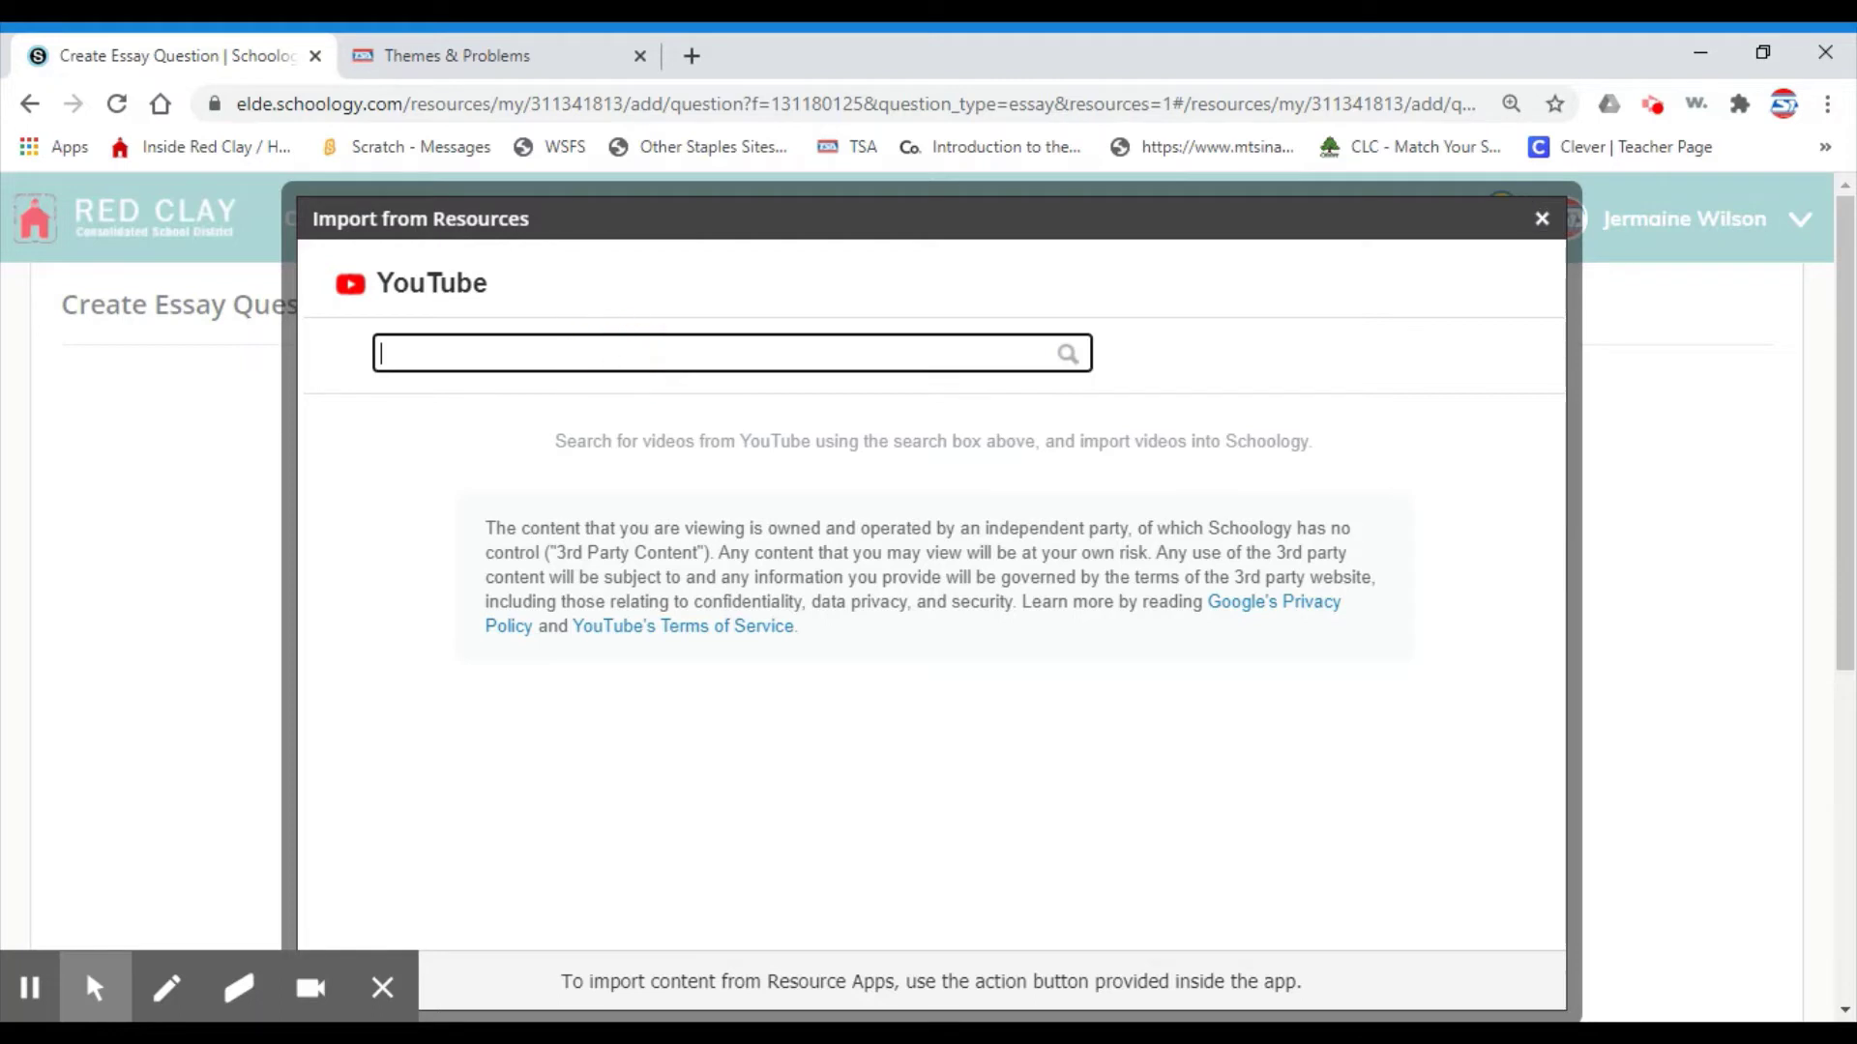
{"action": "type", "text": "deac"}
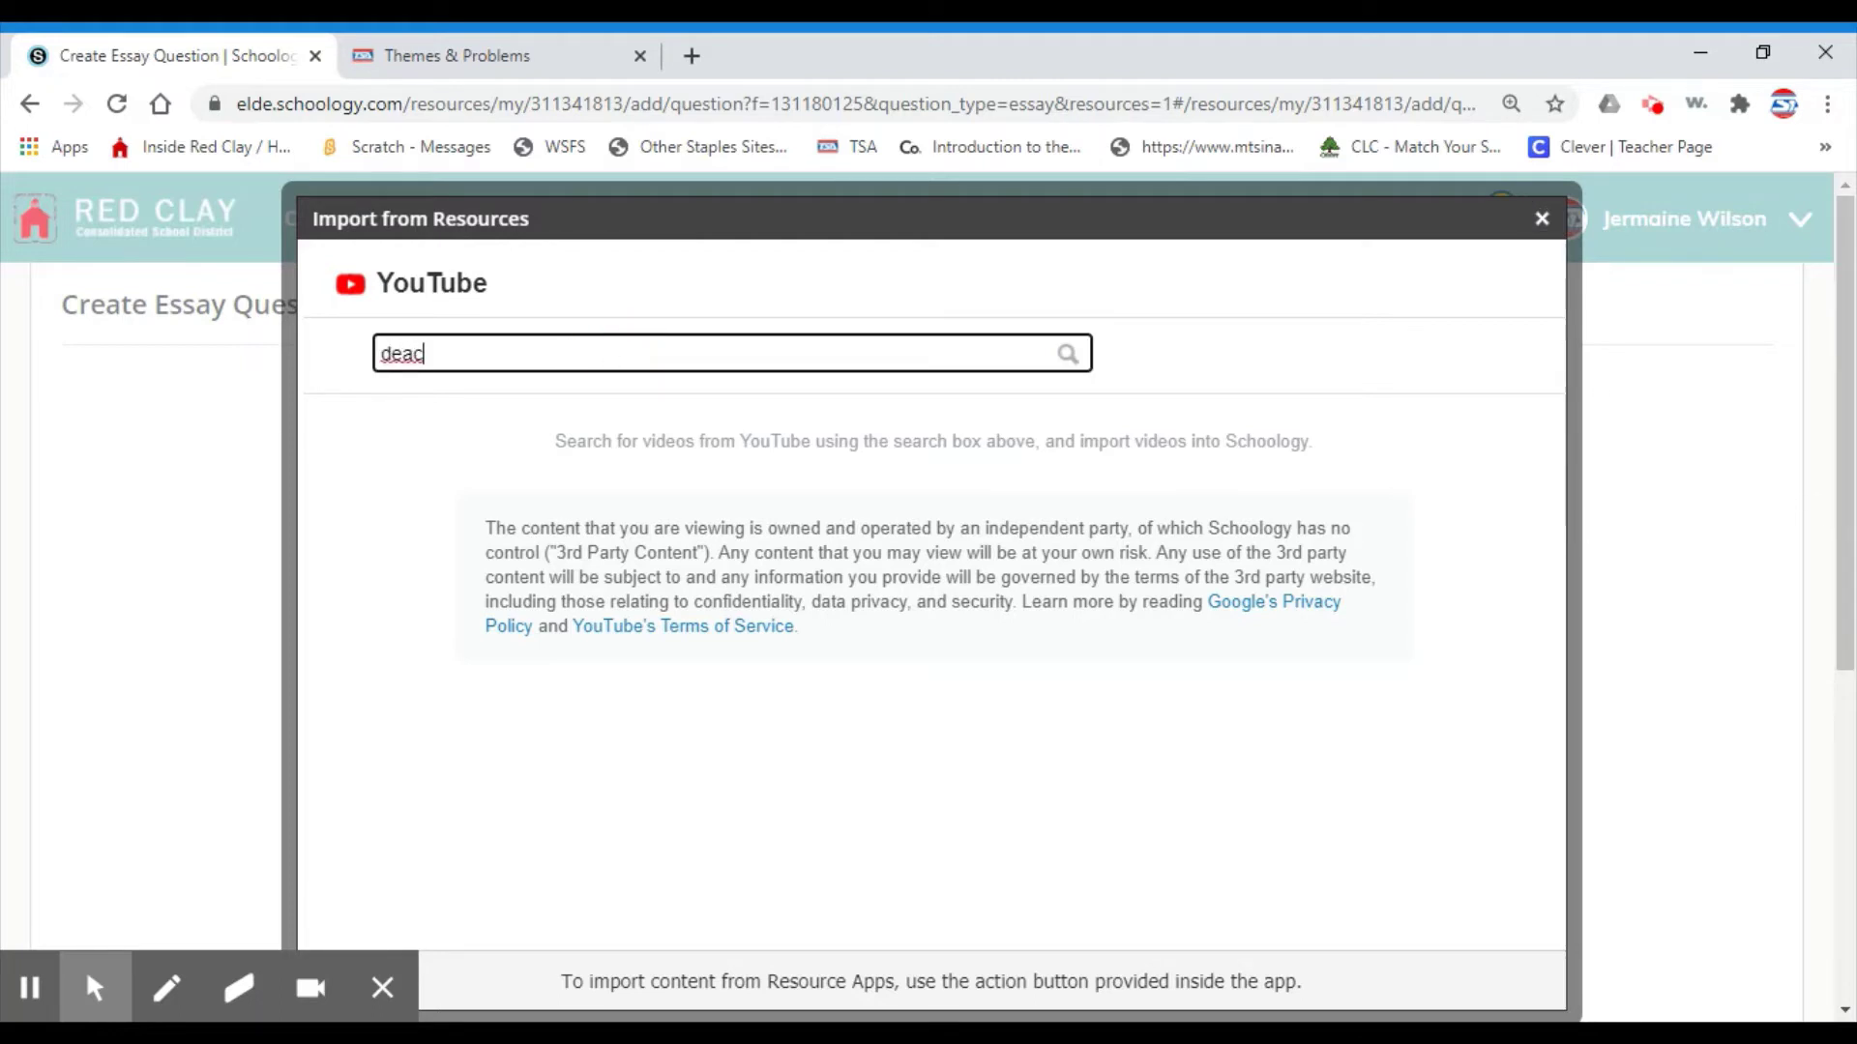
{"action": "type", "text": "jwilson"}
{"action": "key", "text": "Return"}
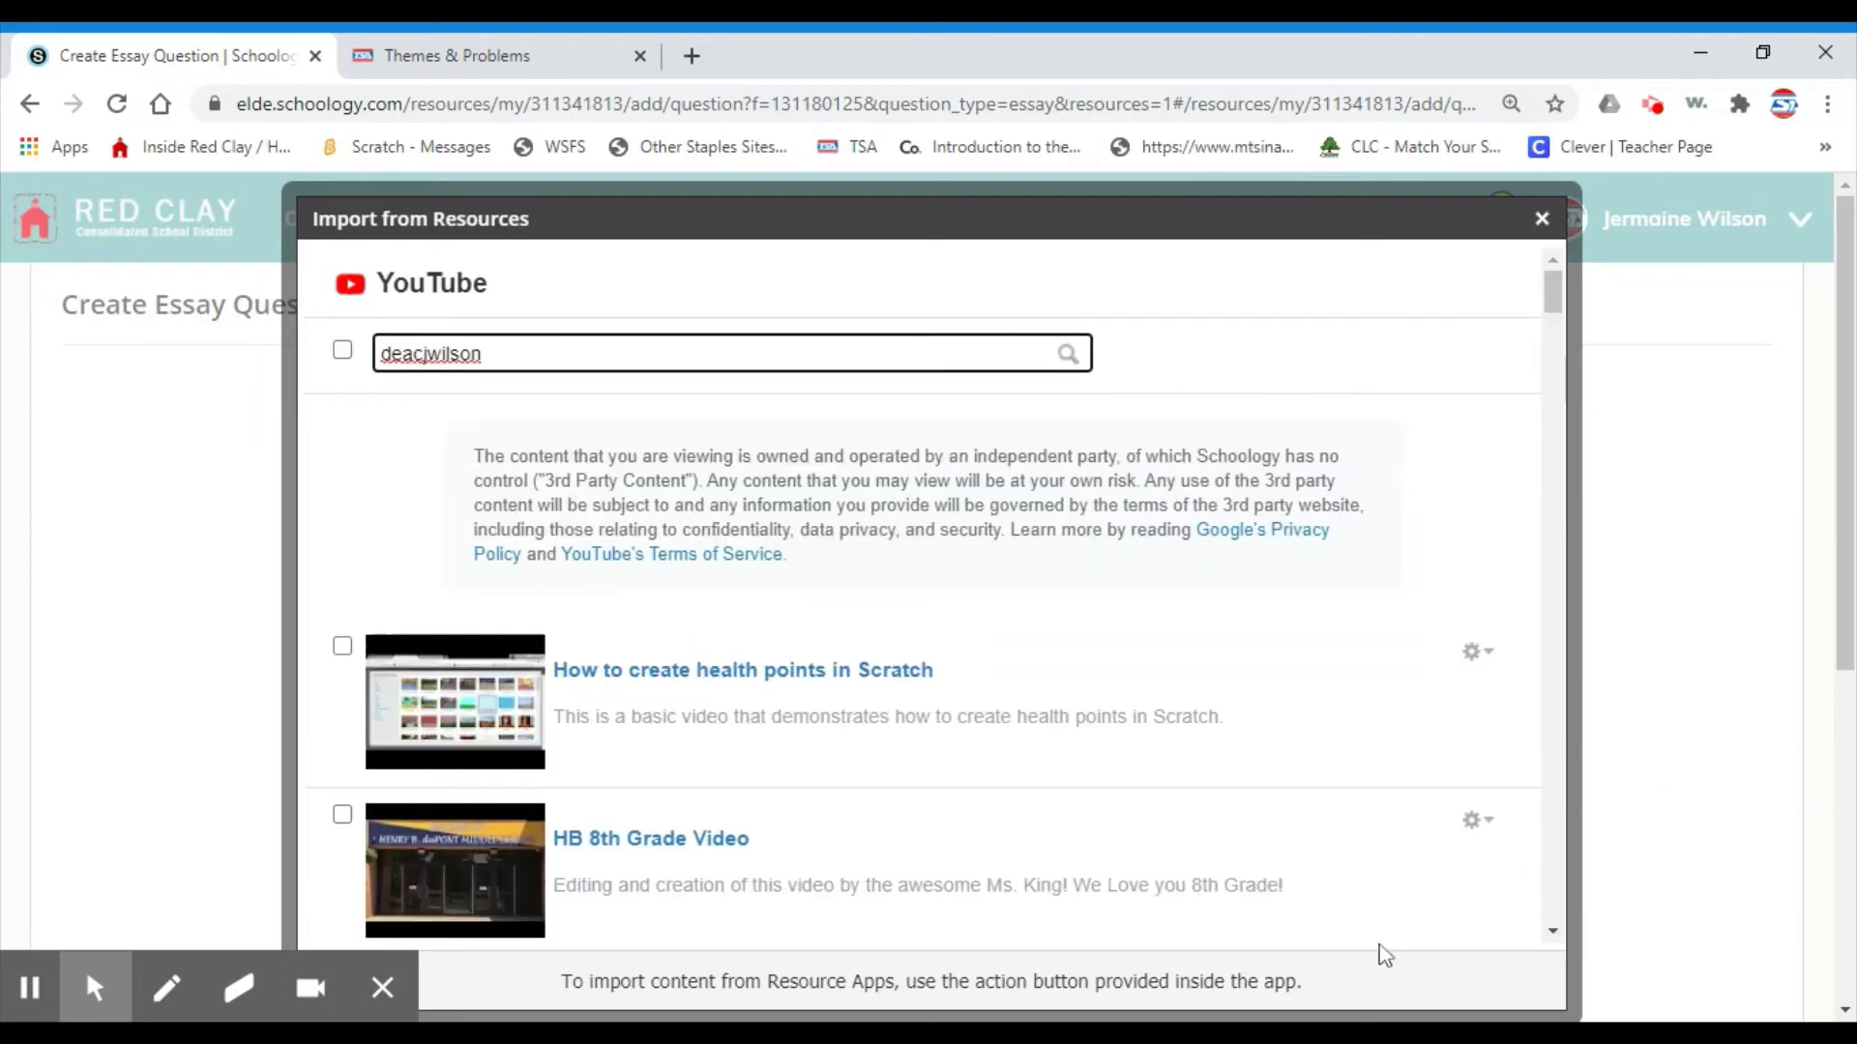
Import the "Chapter One Presentation Recording" video into the question as an embed.
{"action": "scroll", "coordinate": [1131, 522], "scroll_direction": "down", "scroll_amount": 6}
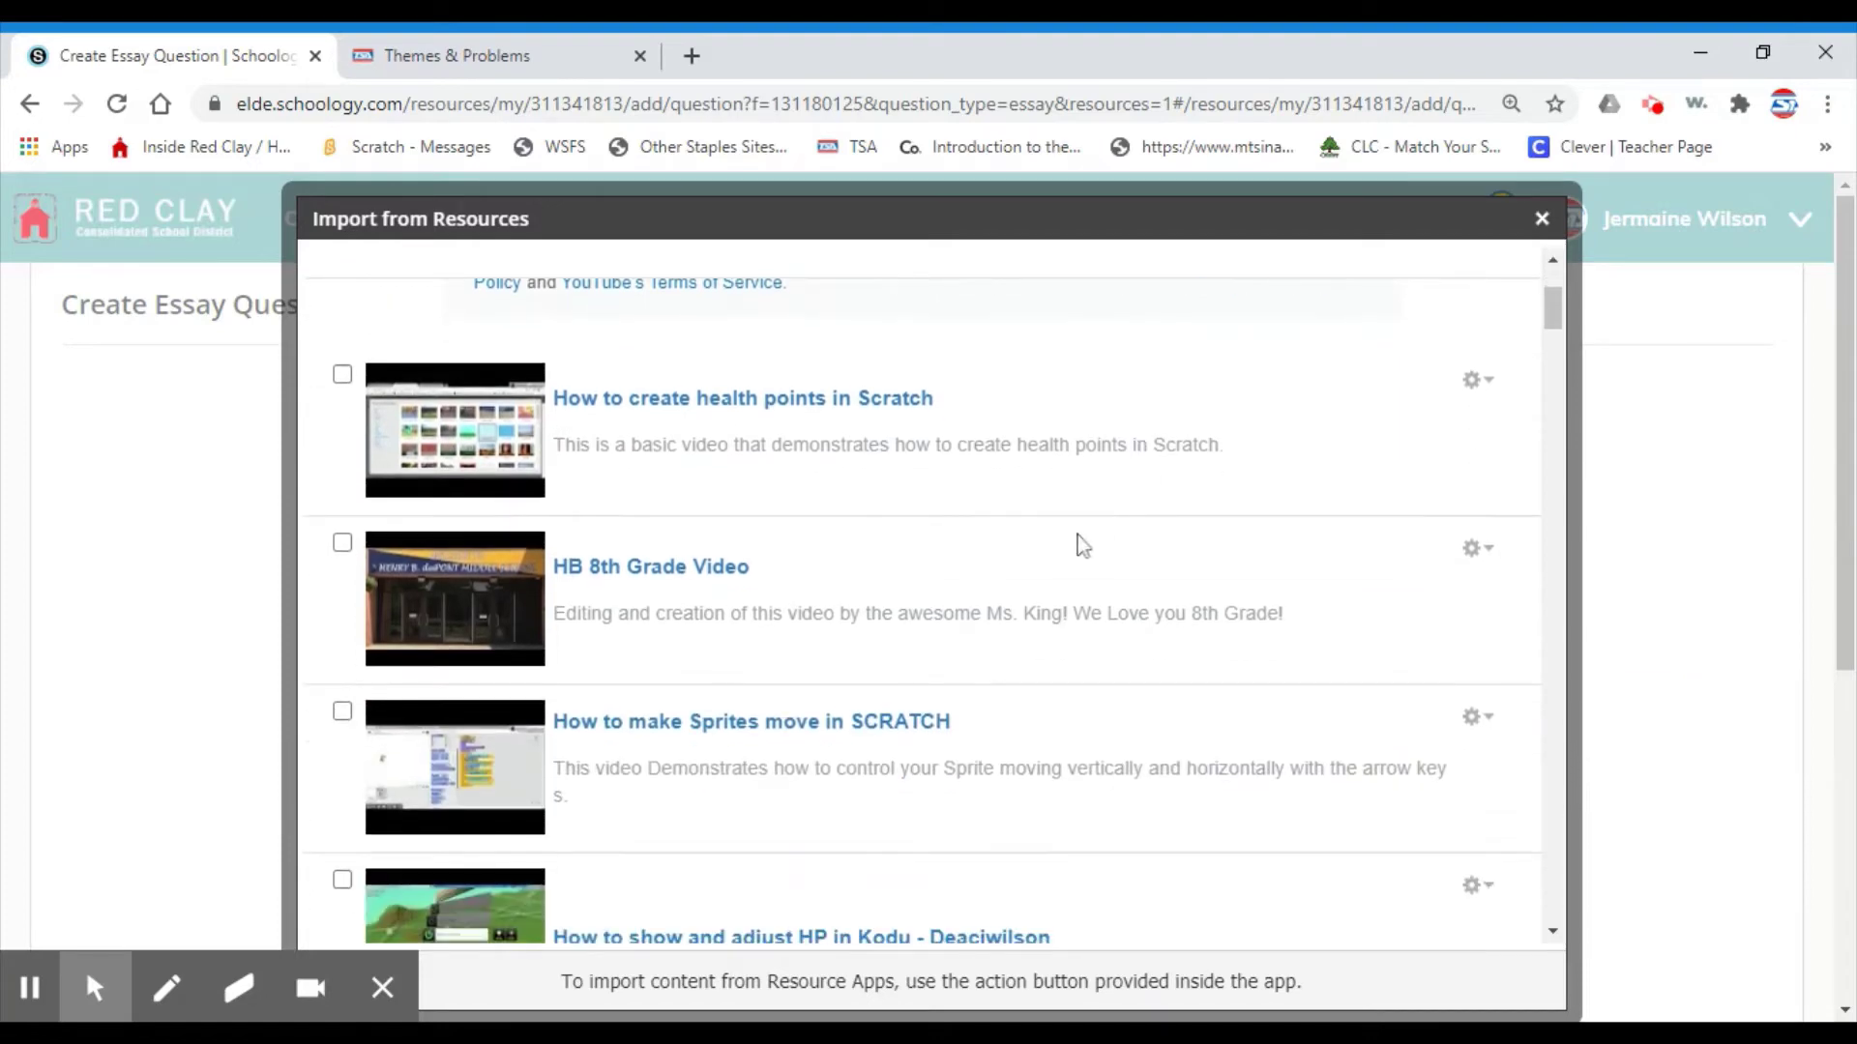
{"action": "scroll", "coordinate": [1077, 541], "scroll_direction": "down", "scroll_amount": 3}
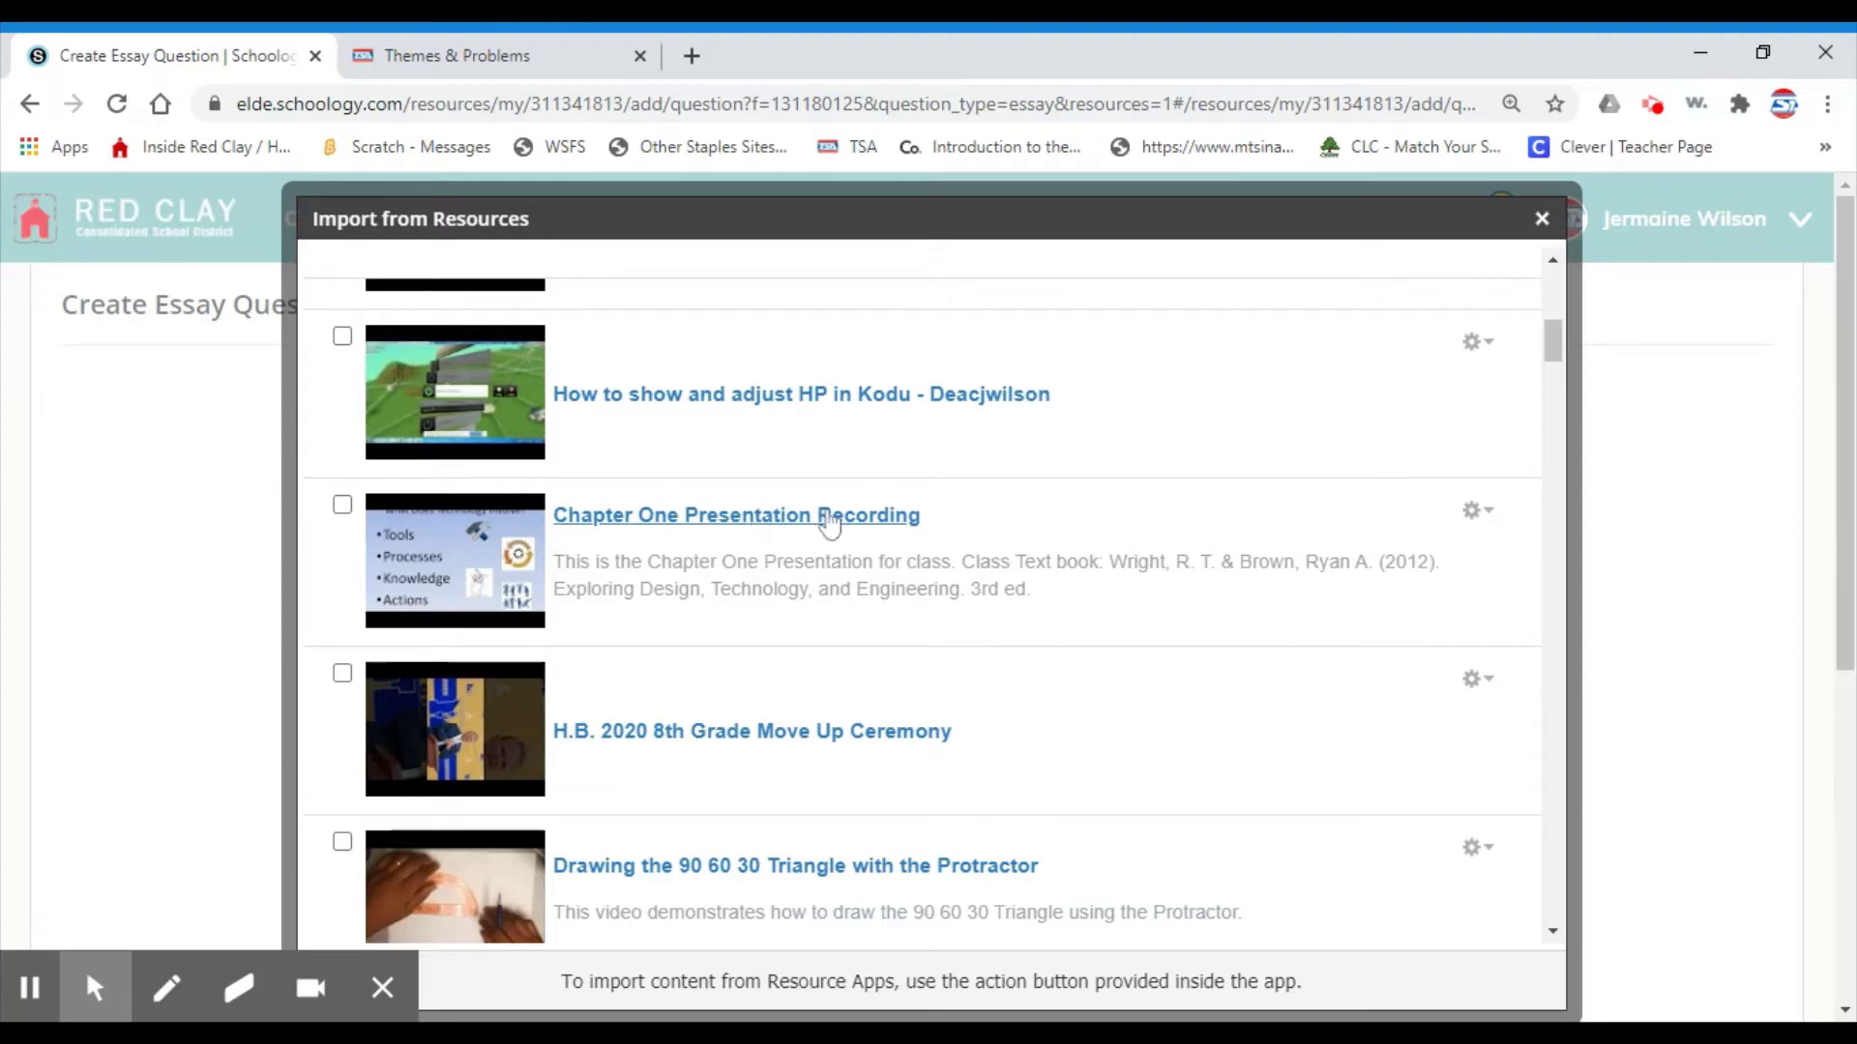
{"action": "left_click", "coordinate": [343, 507]}
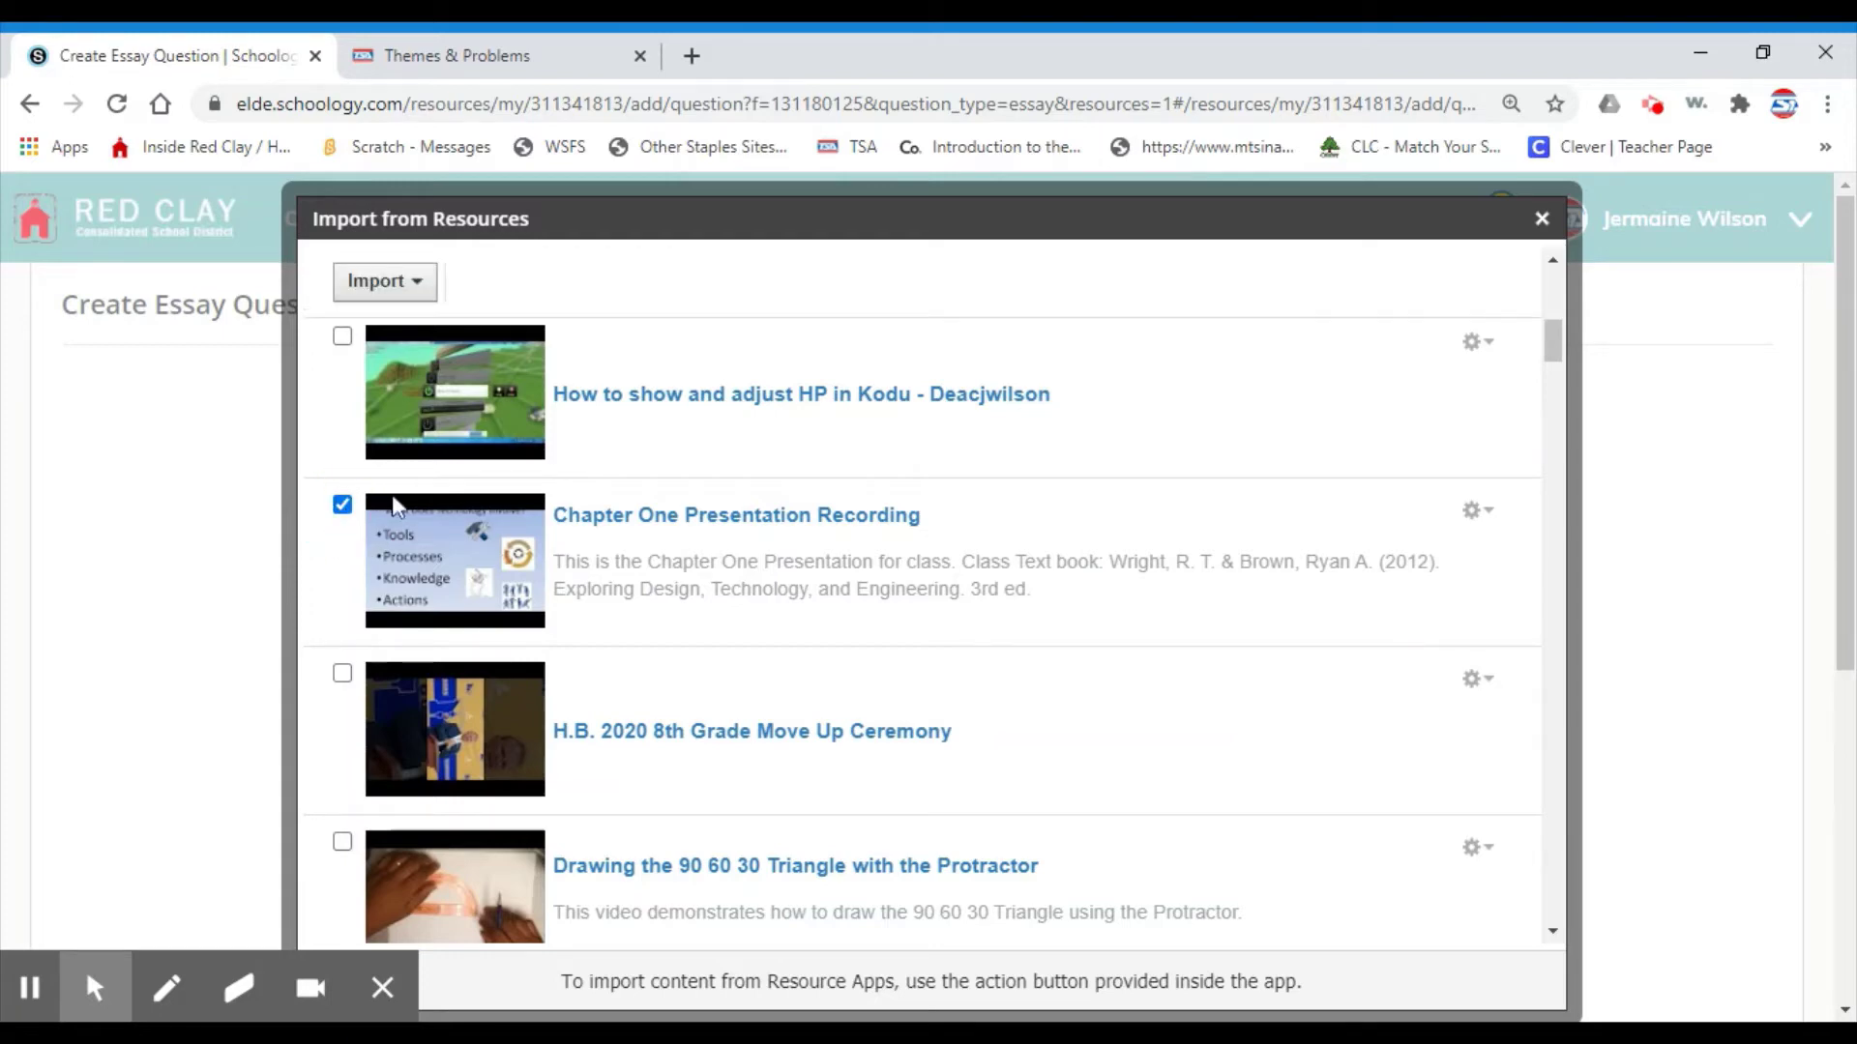
{"action": "left_click", "coordinate": [380, 288]}
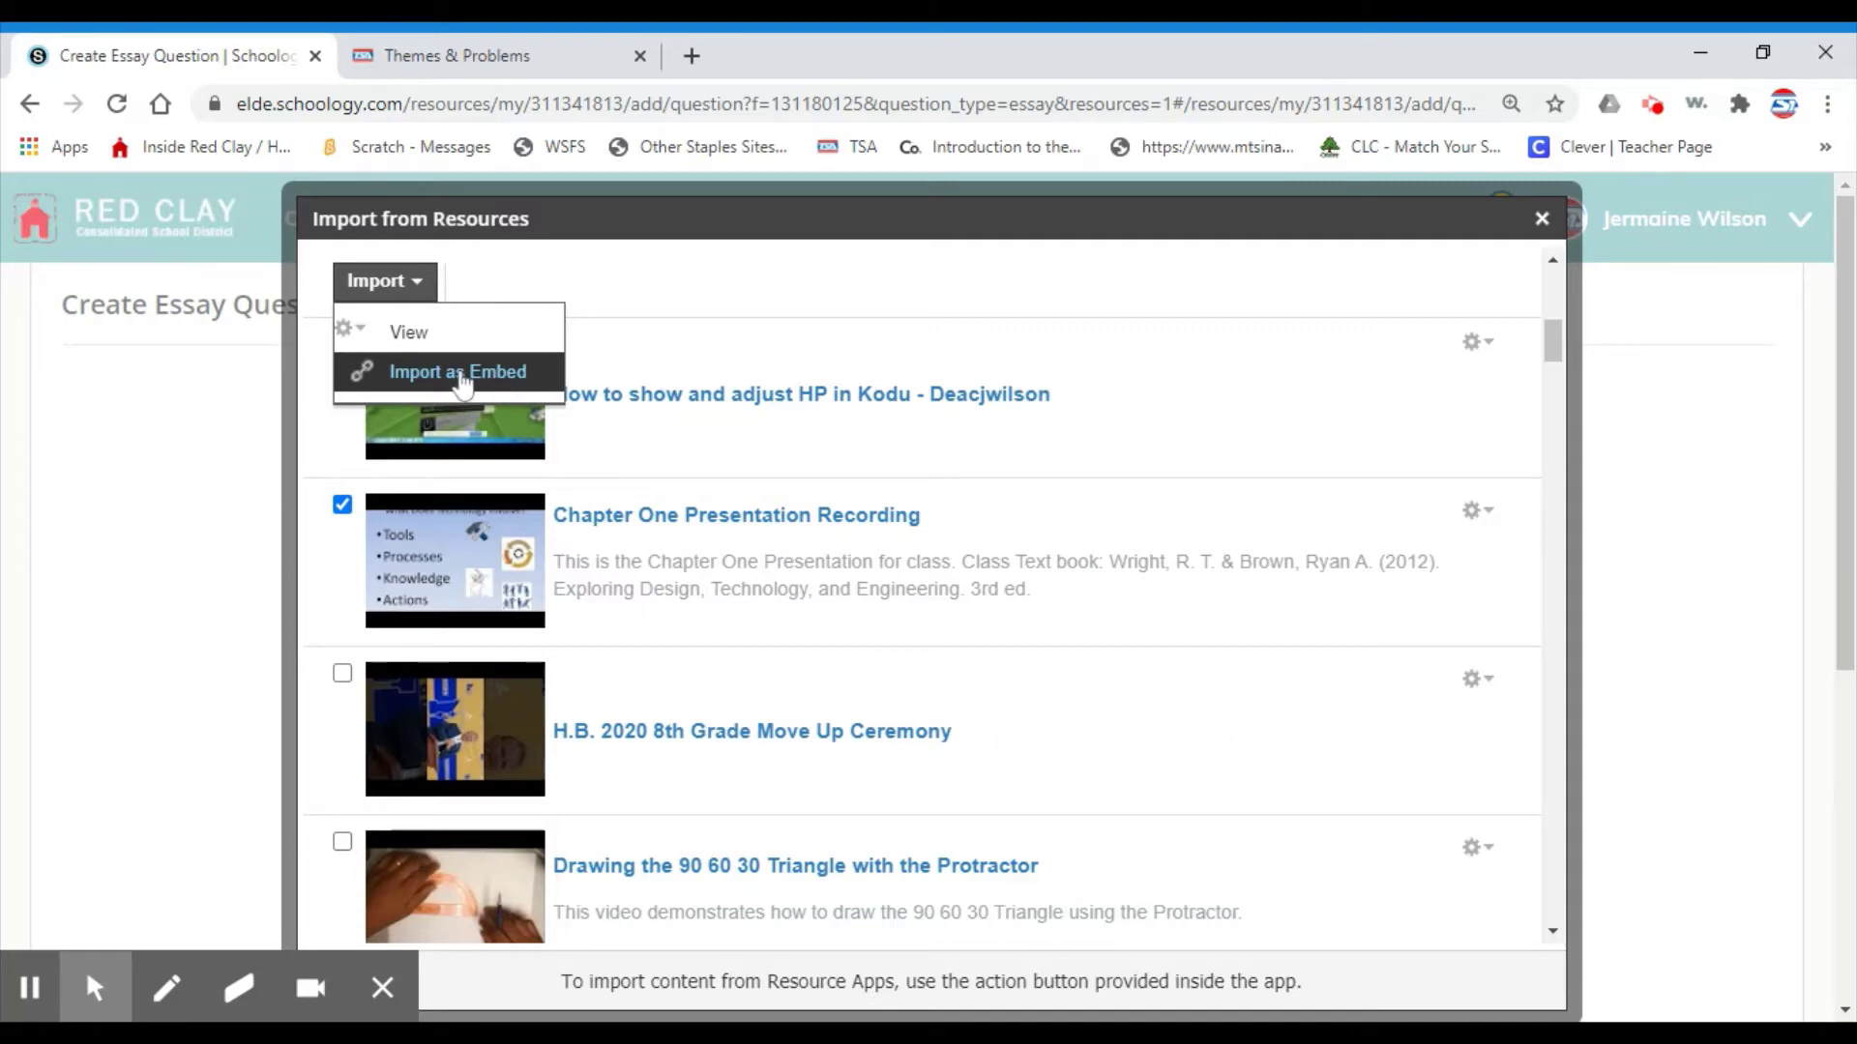
{"action": "left_click", "coordinate": [462, 377]}
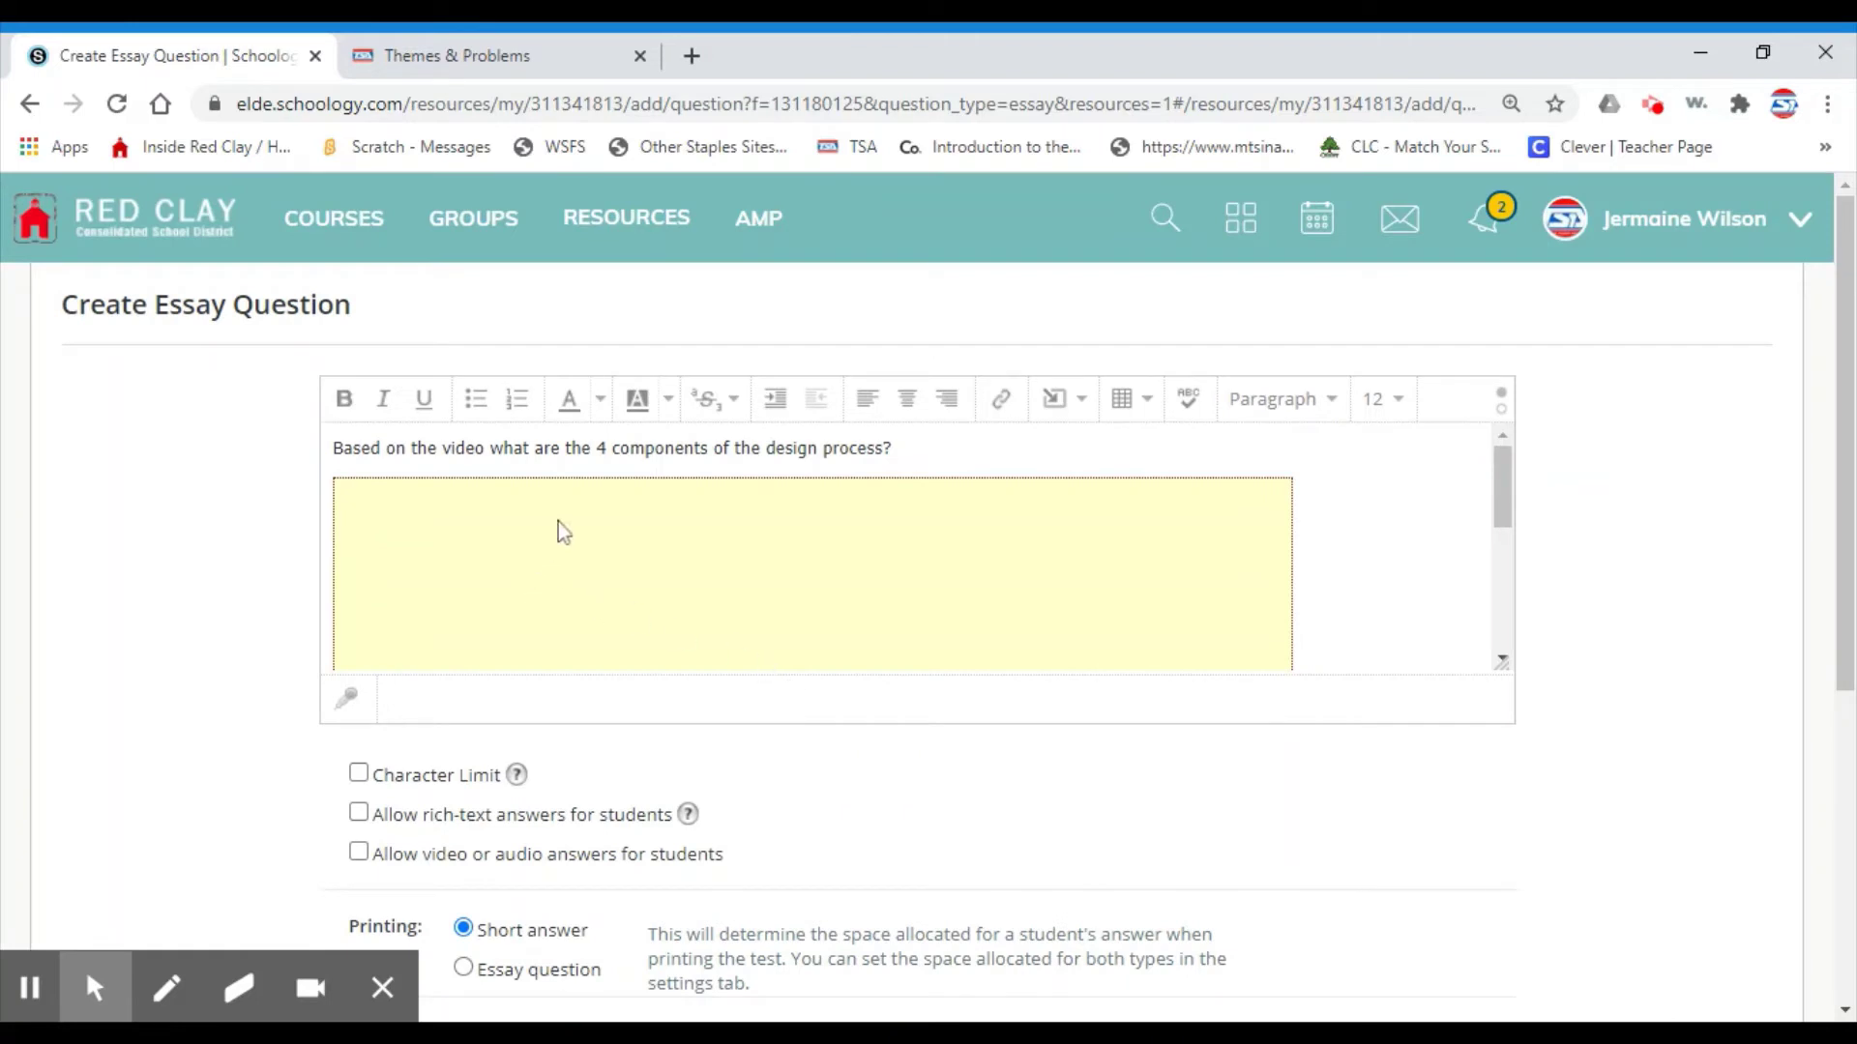
Enable a 400-character limit, rich-text answers, and video or audio answers for students on the essay question.
{"action": "scroll", "coordinate": [1605, 551], "scroll_direction": "down", "scroll_amount": 2}
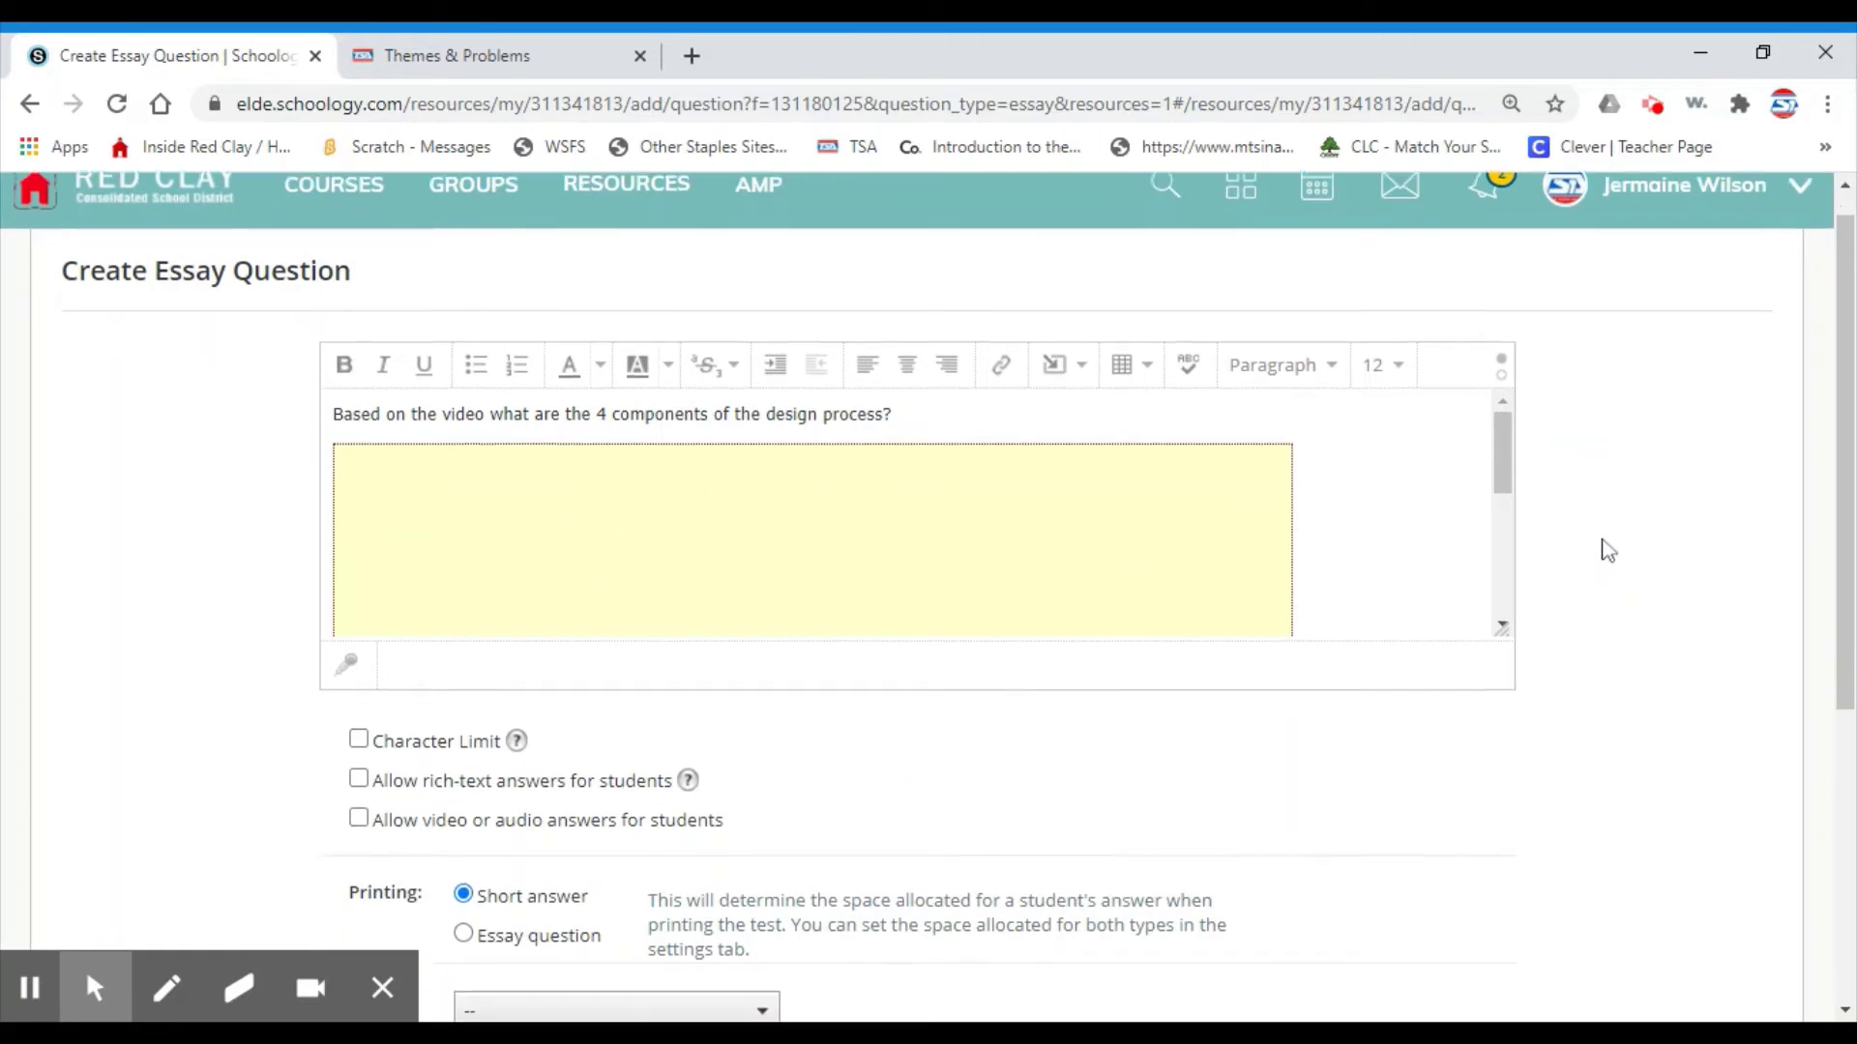
{"action": "scroll", "coordinate": [1605, 551], "scroll_direction": "down", "scroll_amount": 2}
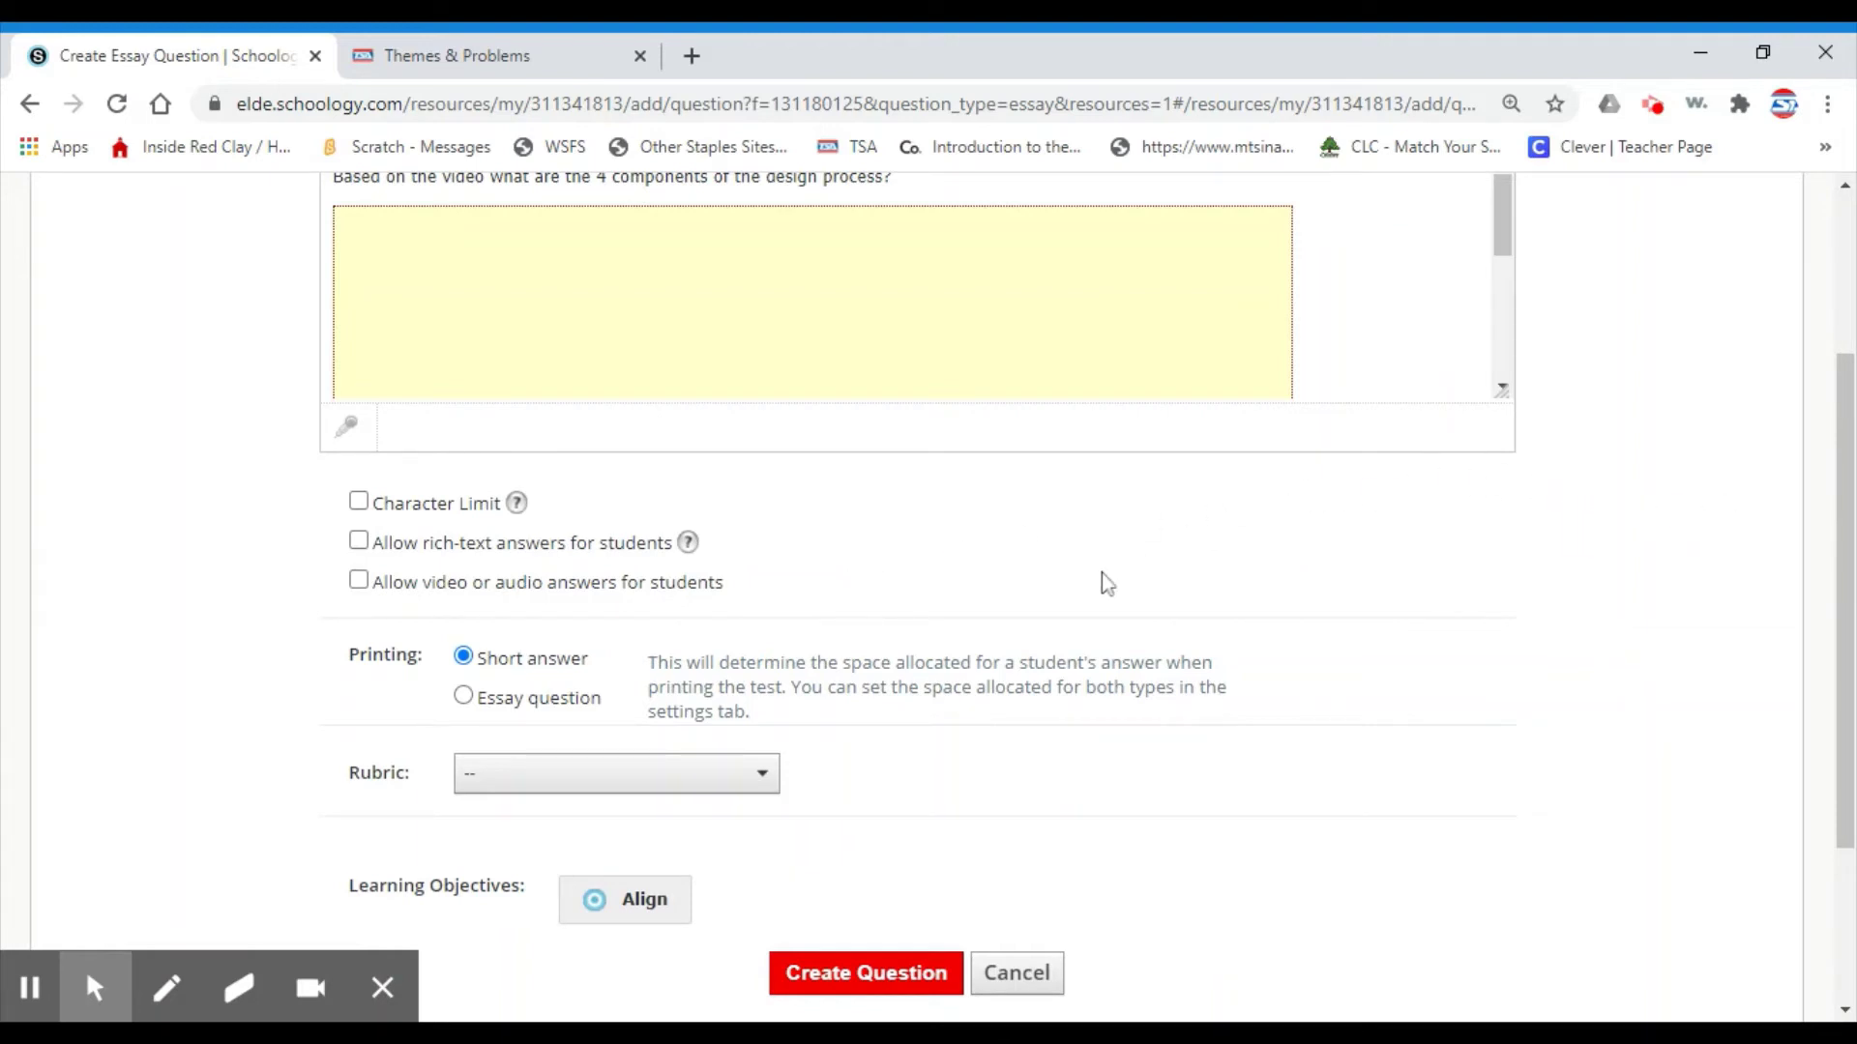
{"action": "left_click", "coordinate": [358, 501]}
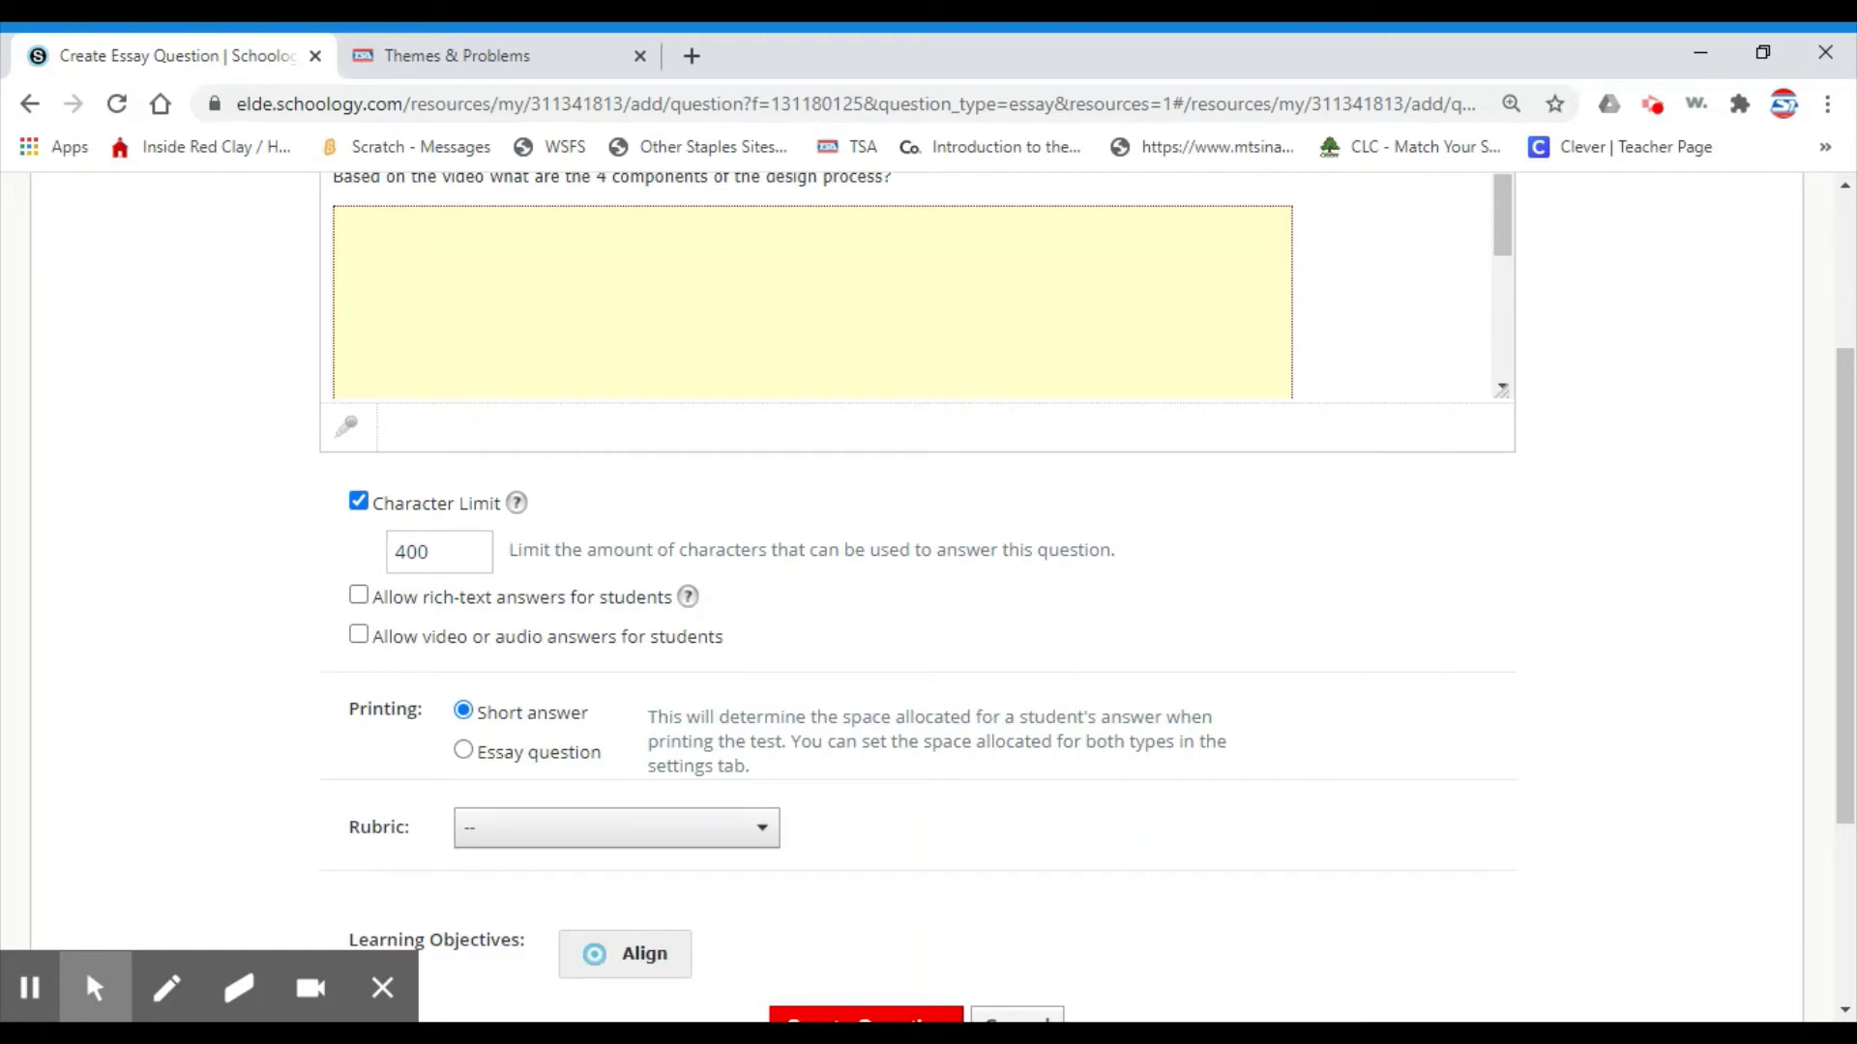
{"action": "left_click", "coordinate": [359, 595]}
{"action": "scroll", "coordinate": [774, 611], "scroll_direction": "up", "scroll_amount": 3}
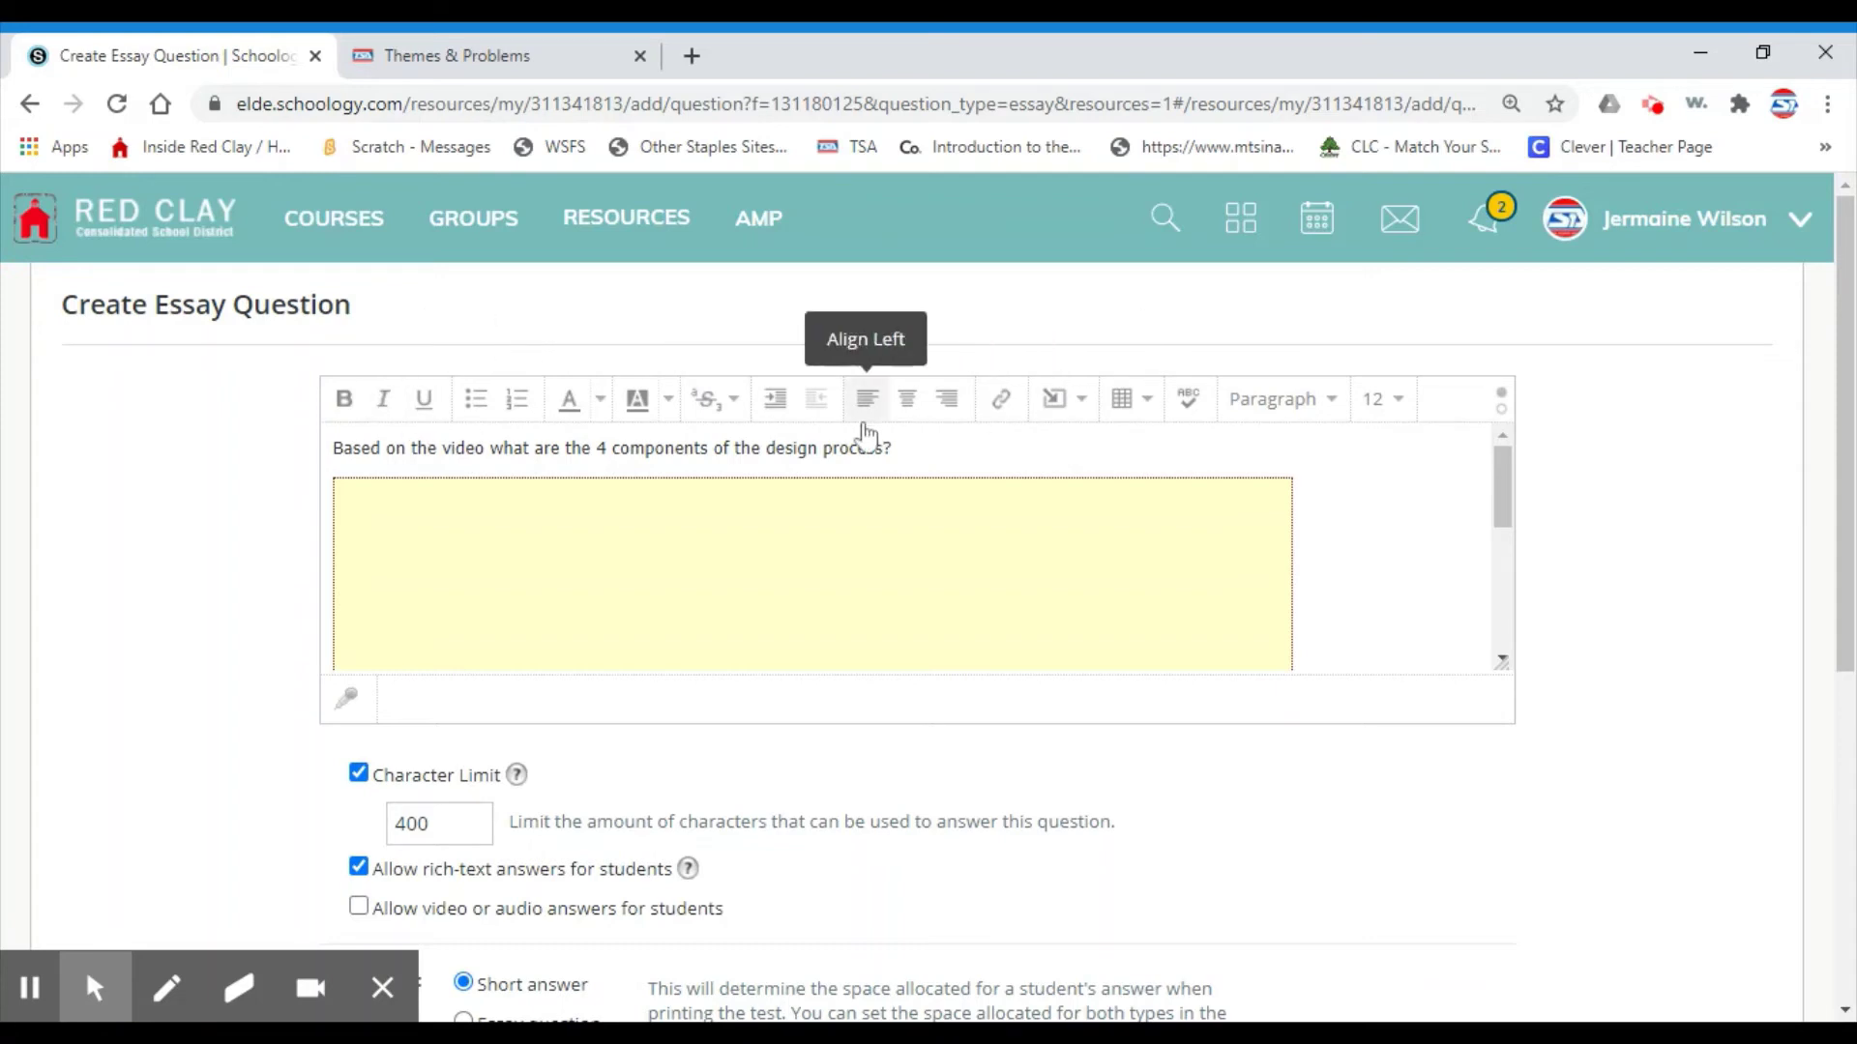
{"action": "scroll", "coordinate": [857, 431], "scroll_direction": "down", "scroll_amount": 1}
{"action": "scroll", "coordinate": [1647, 570], "scroll_direction": "down", "scroll_amount": 4}
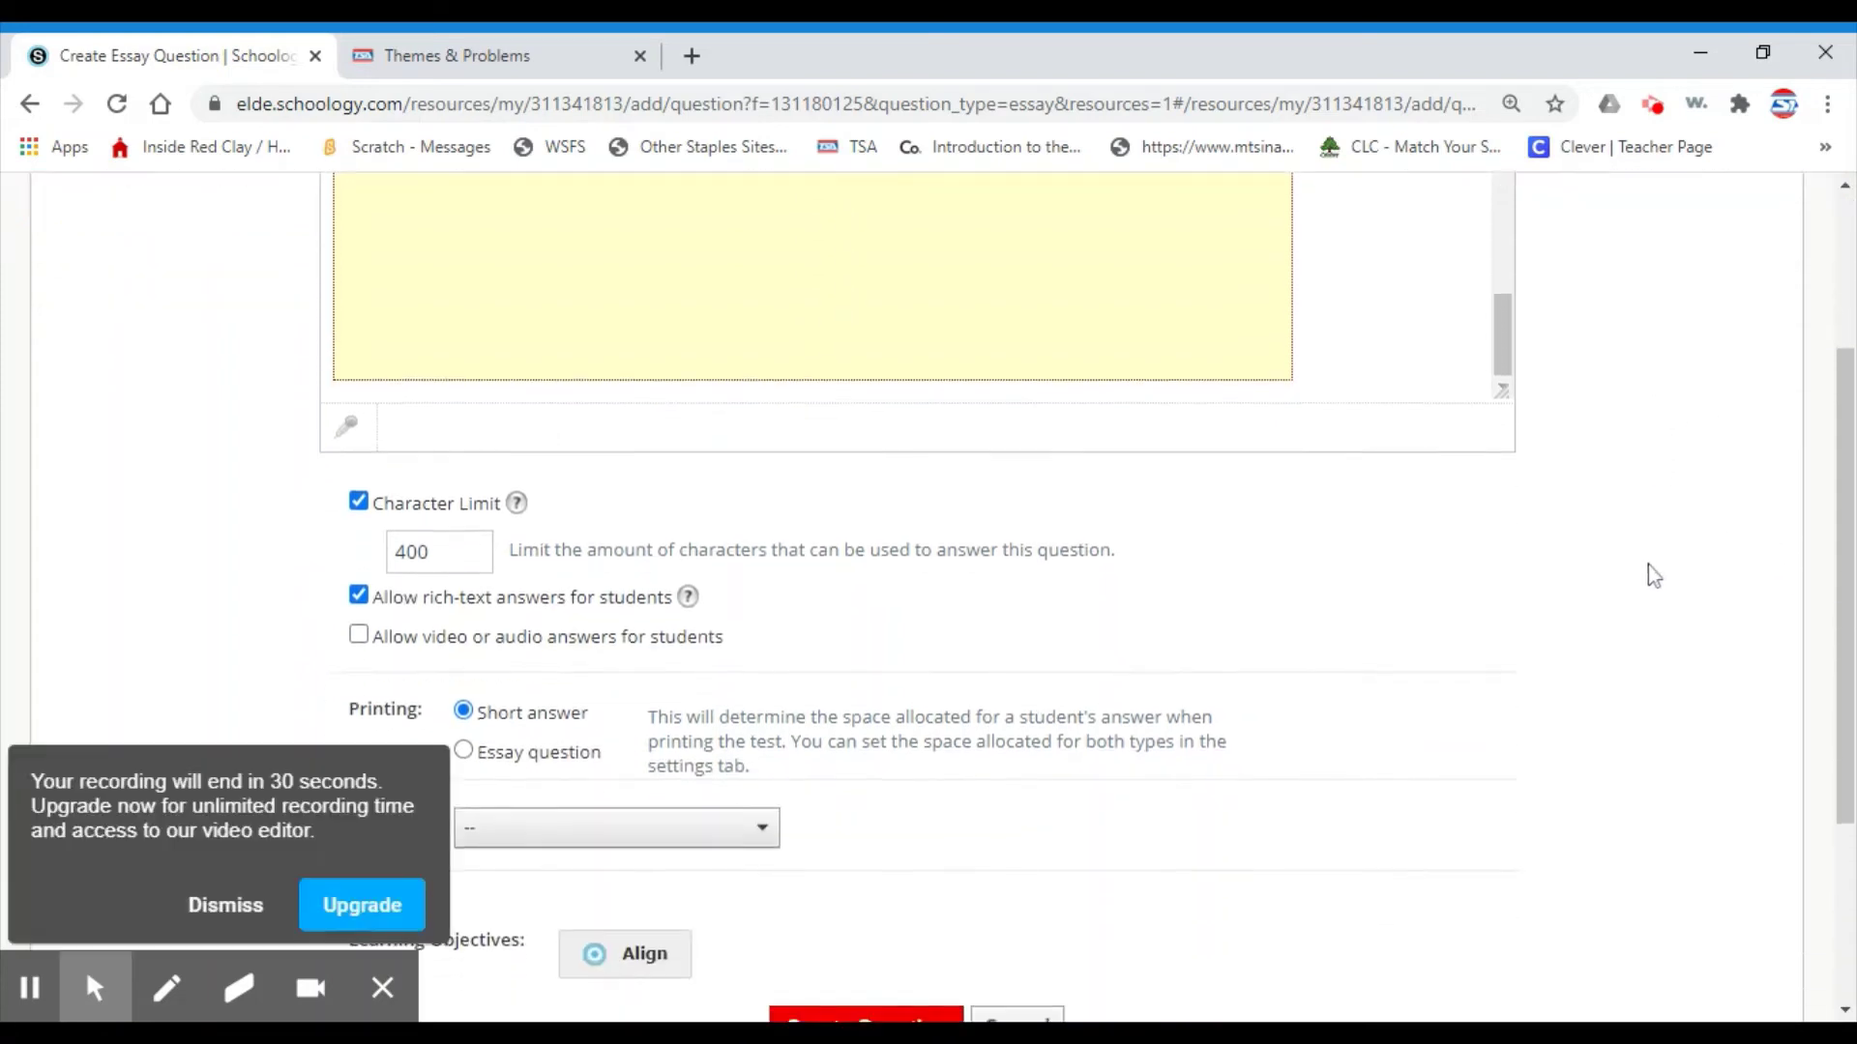
{"action": "scroll", "coordinate": [1473, 559], "scroll_direction": "up", "scroll_amount": 1}
{"action": "left_click", "coordinate": [359, 636]}
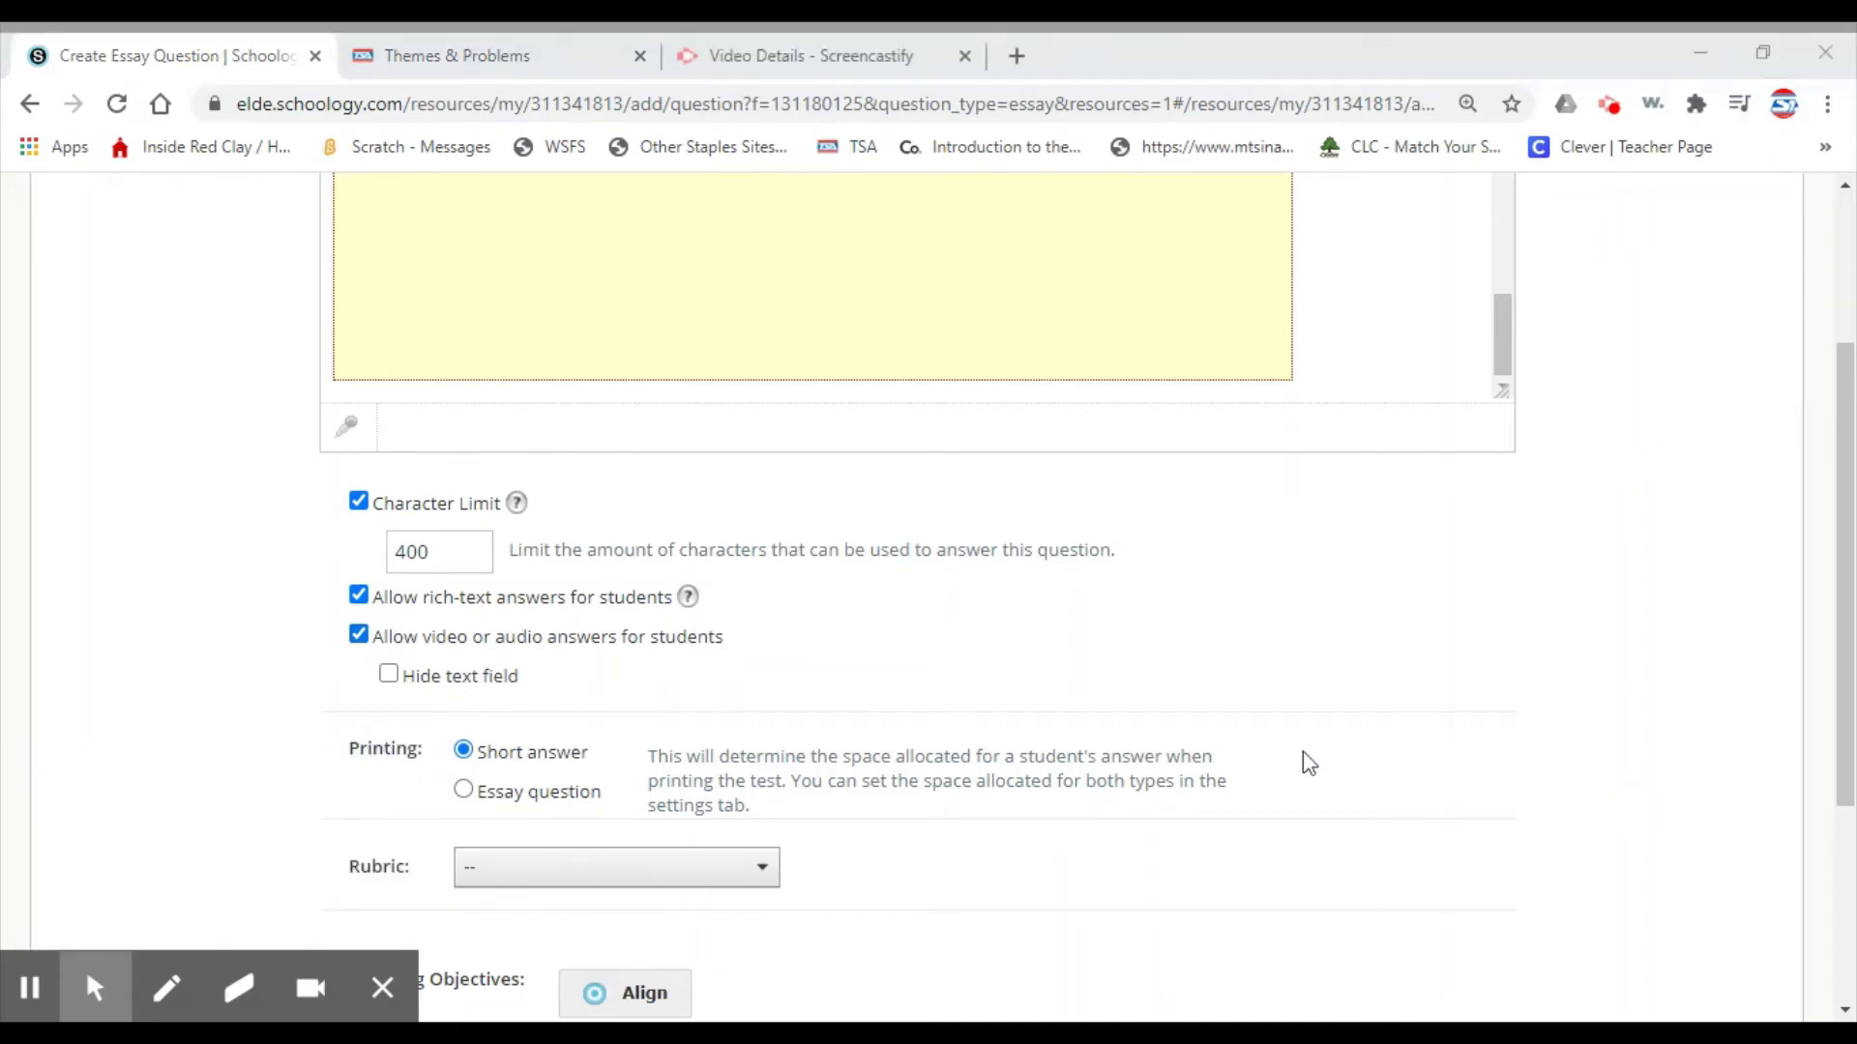
Create the essay question without a rubric and review it with its embedded video in the question bank.
{"action": "scroll", "coordinate": [1480, 568], "scroll_direction": "down", "scroll_amount": 2}
{"action": "scroll", "coordinate": [1484, 569], "scroll_direction": "up", "scroll_amount": 3}
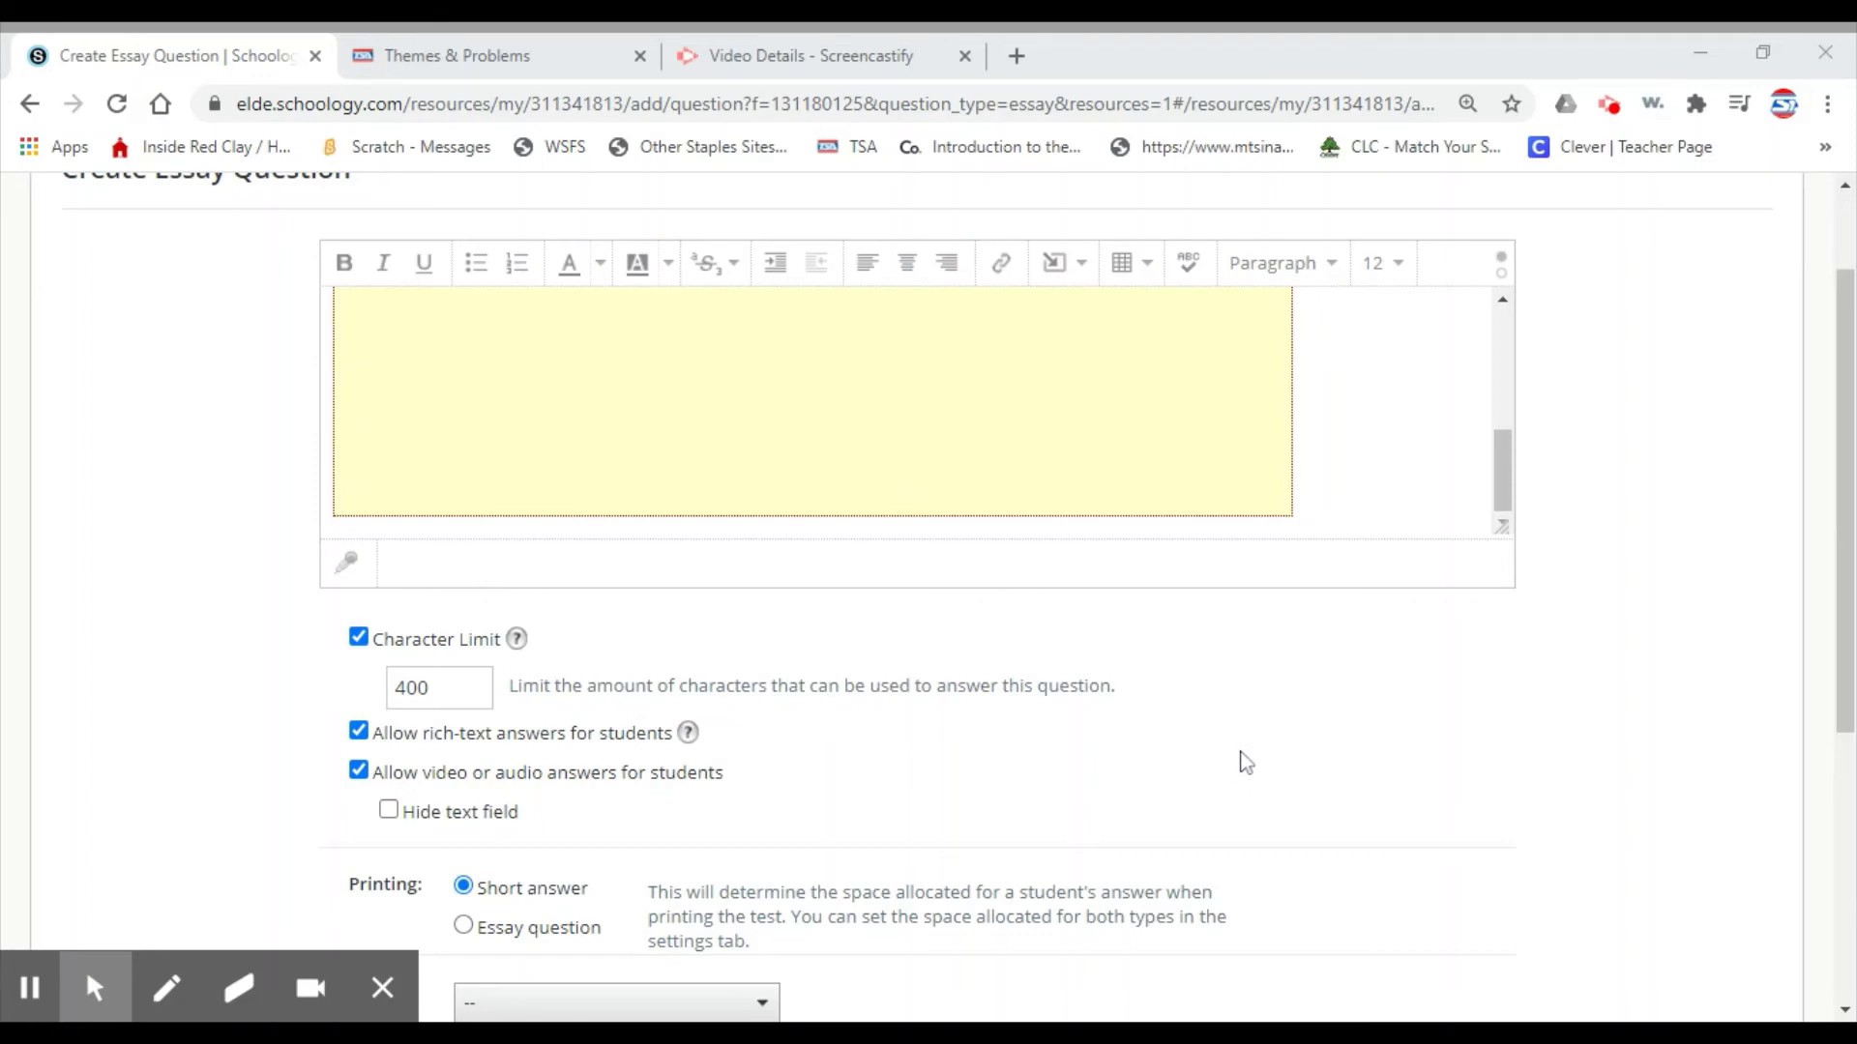
{"action": "scroll", "coordinate": [1291, 730], "scroll_direction": "down", "scroll_amount": 3}
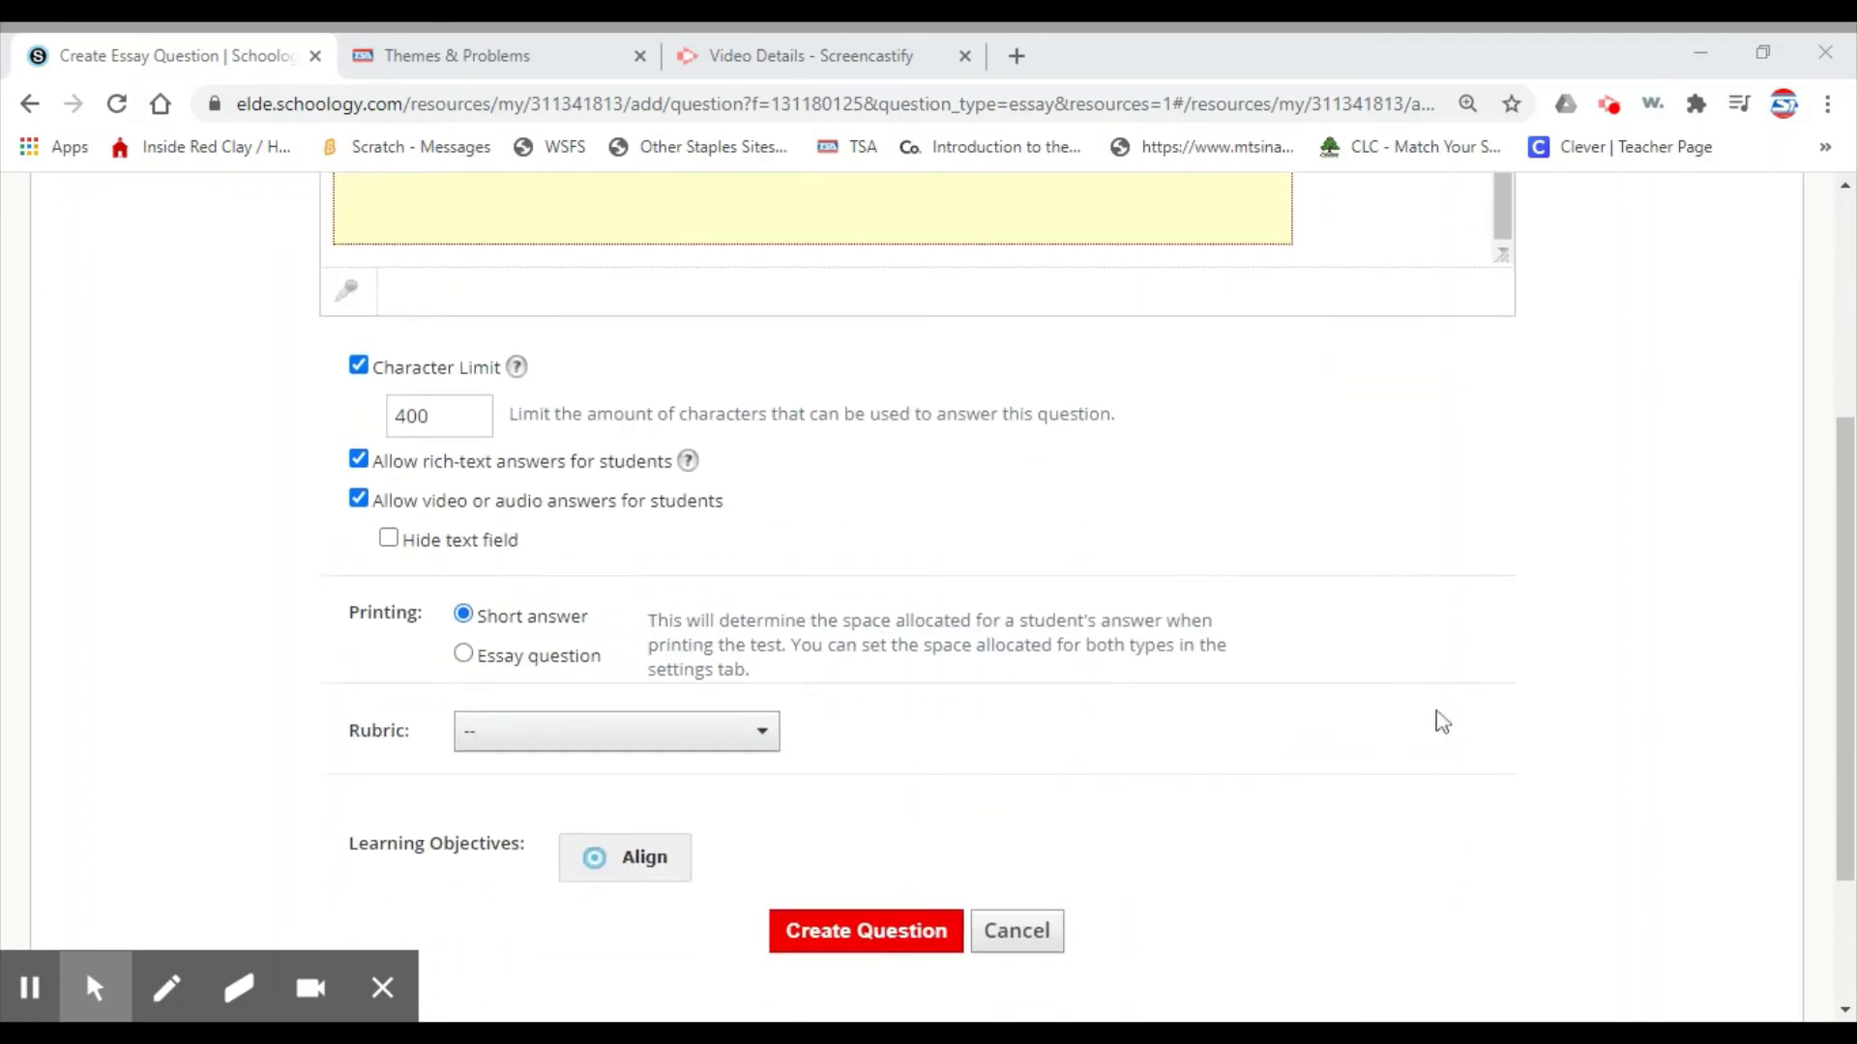
{"action": "scroll", "coordinate": [1441, 723], "scroll_direction": "down", "scroll_amount": 2}
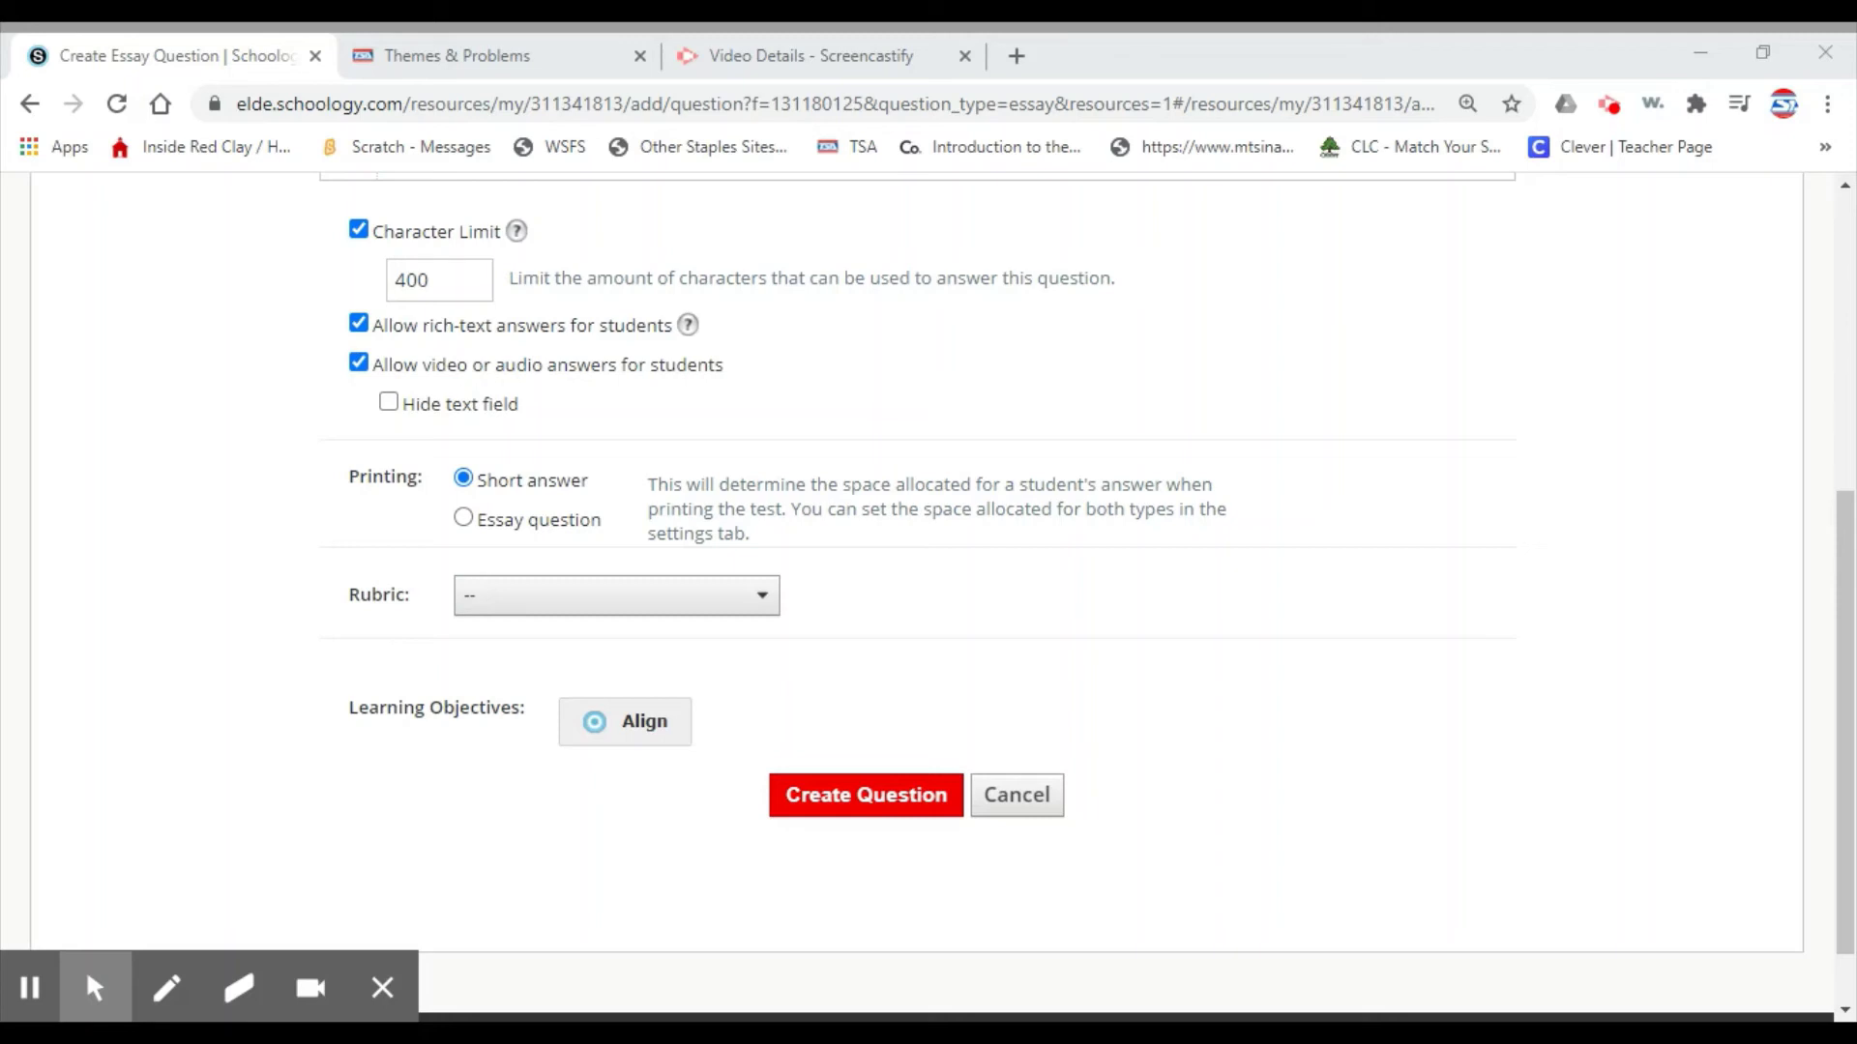
{"action": "left_click", "coordinate": [760, 596]}
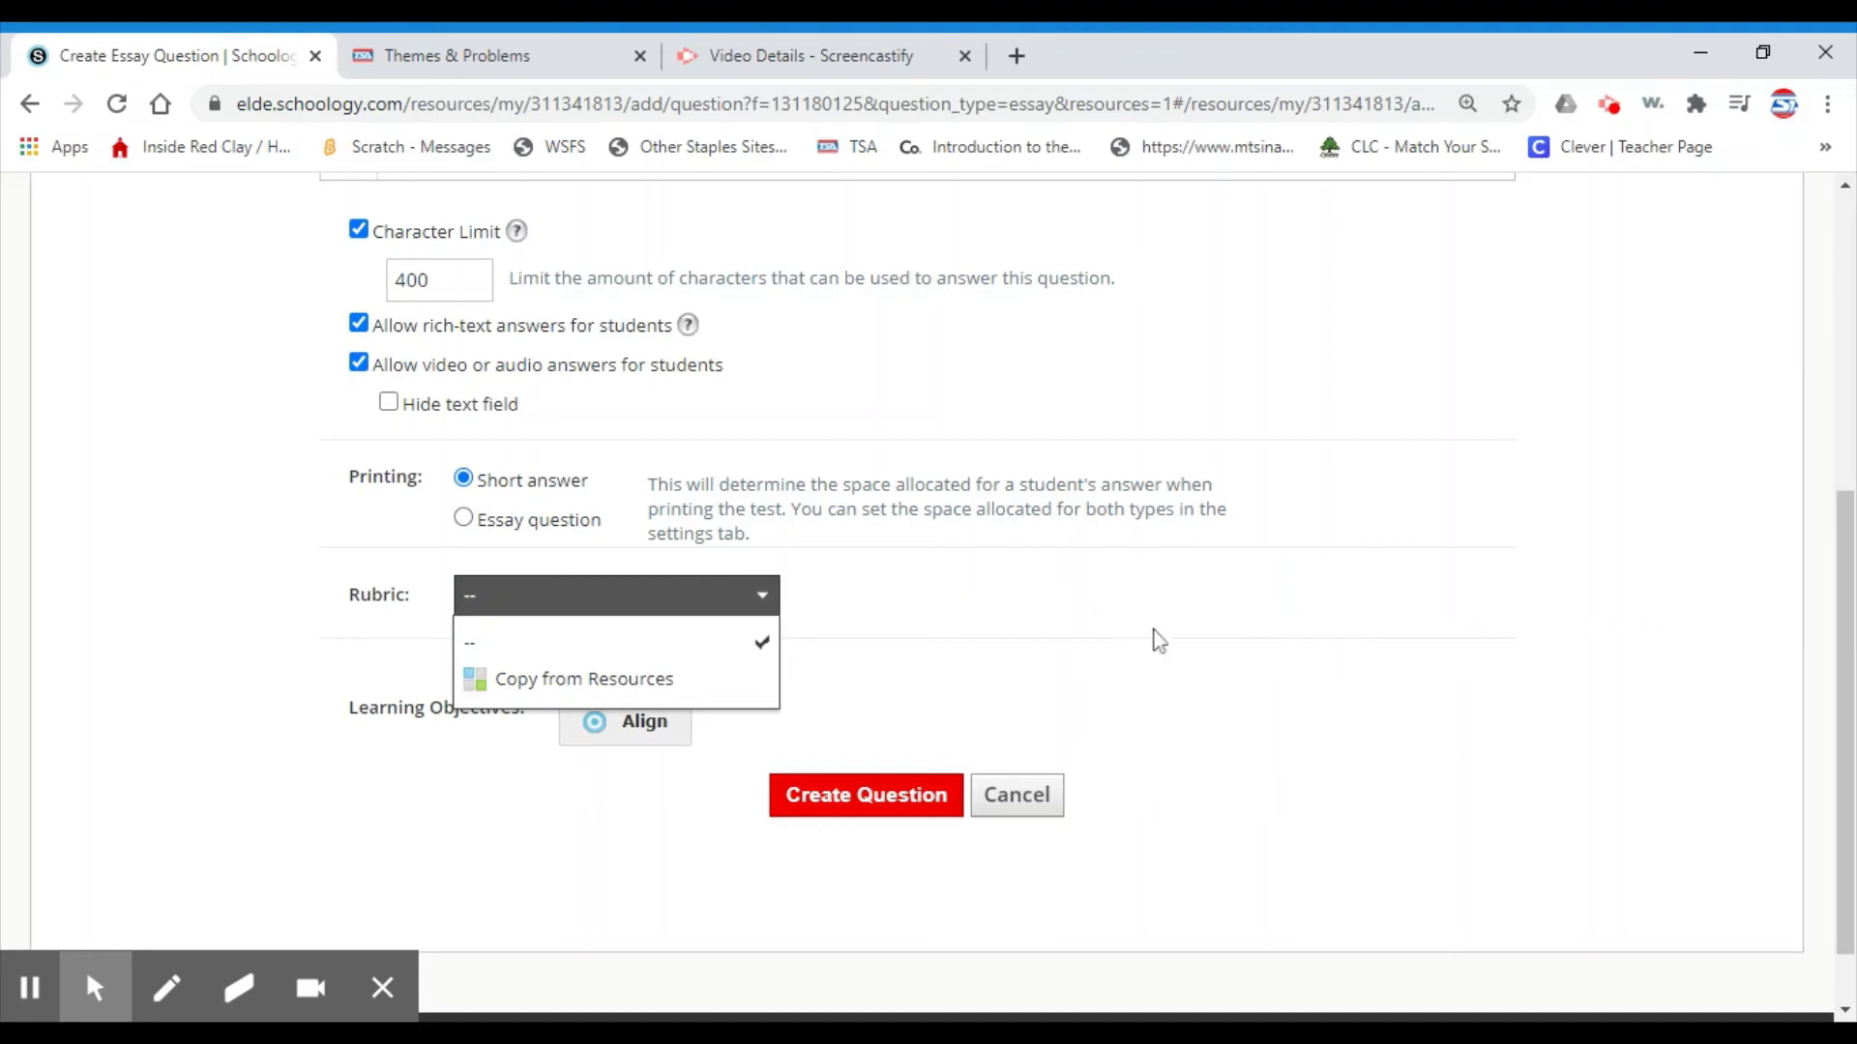
{"action": "left_click", "coordinate": [1234, 619]}
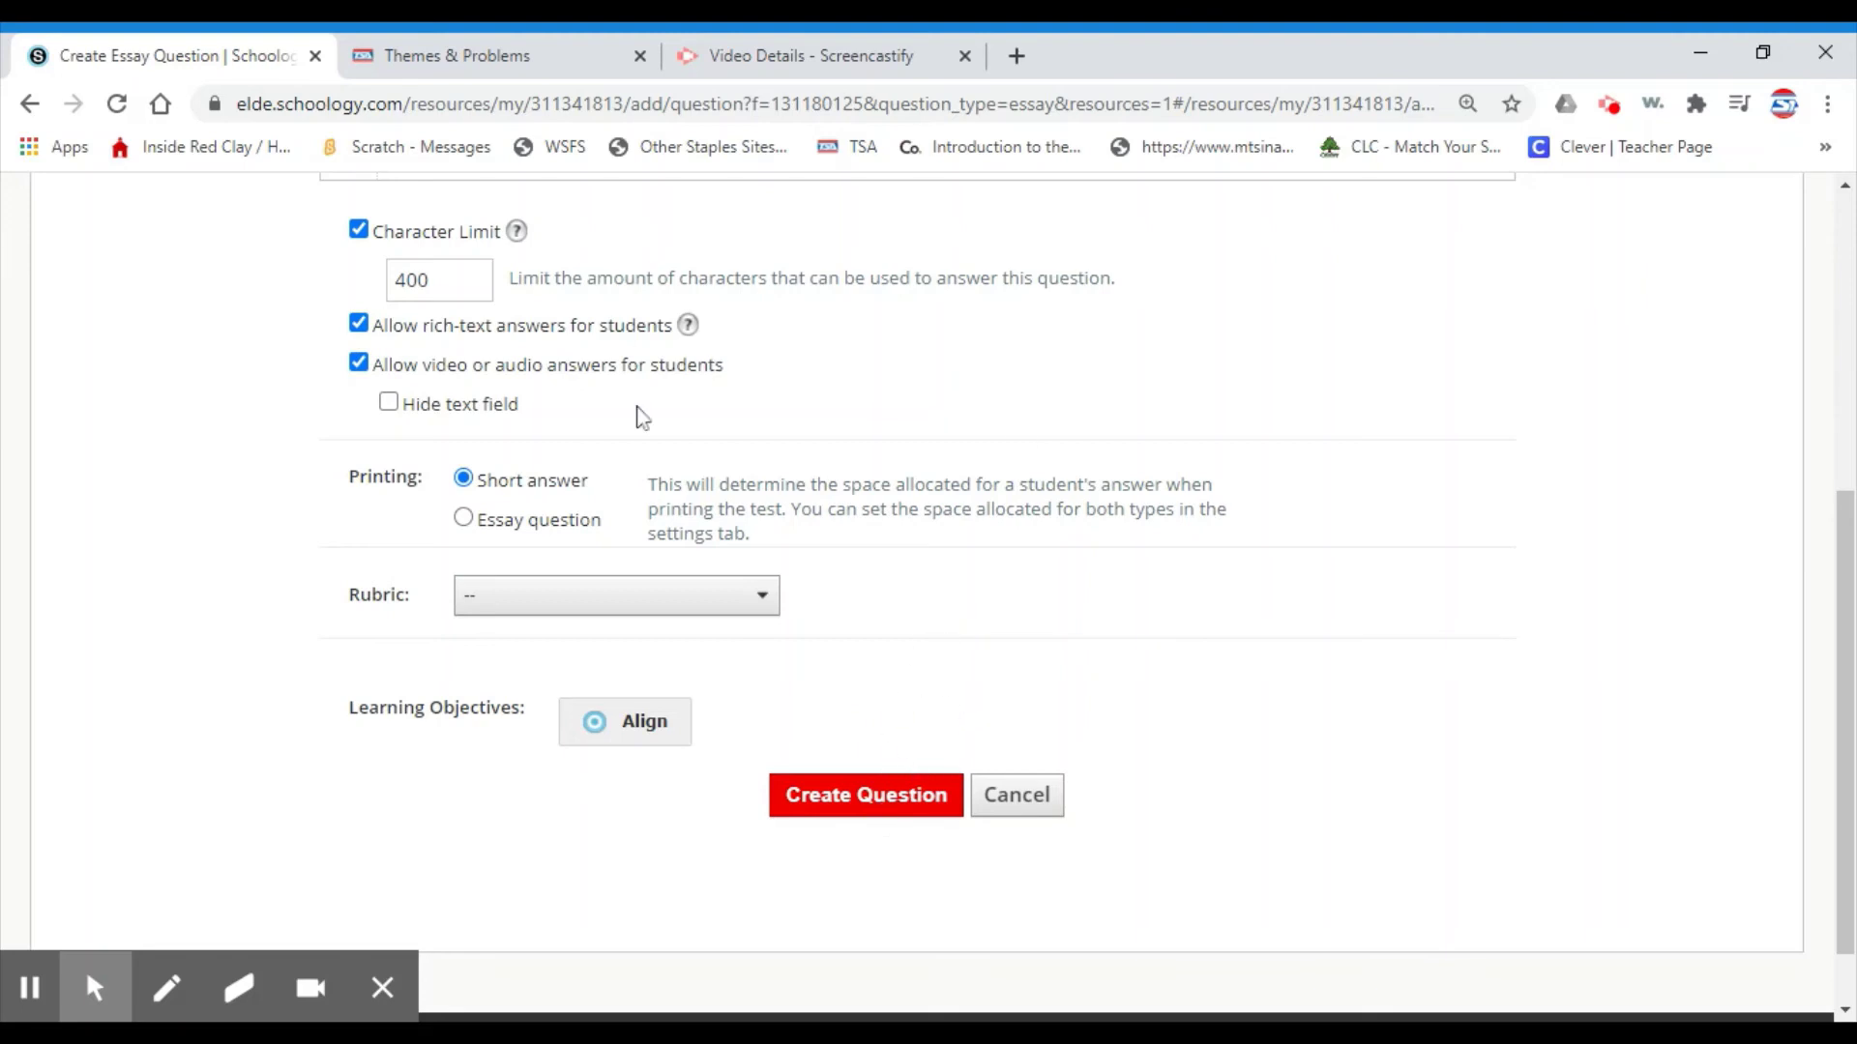
{"action": "left_click", "coordinate": [867, 801]}
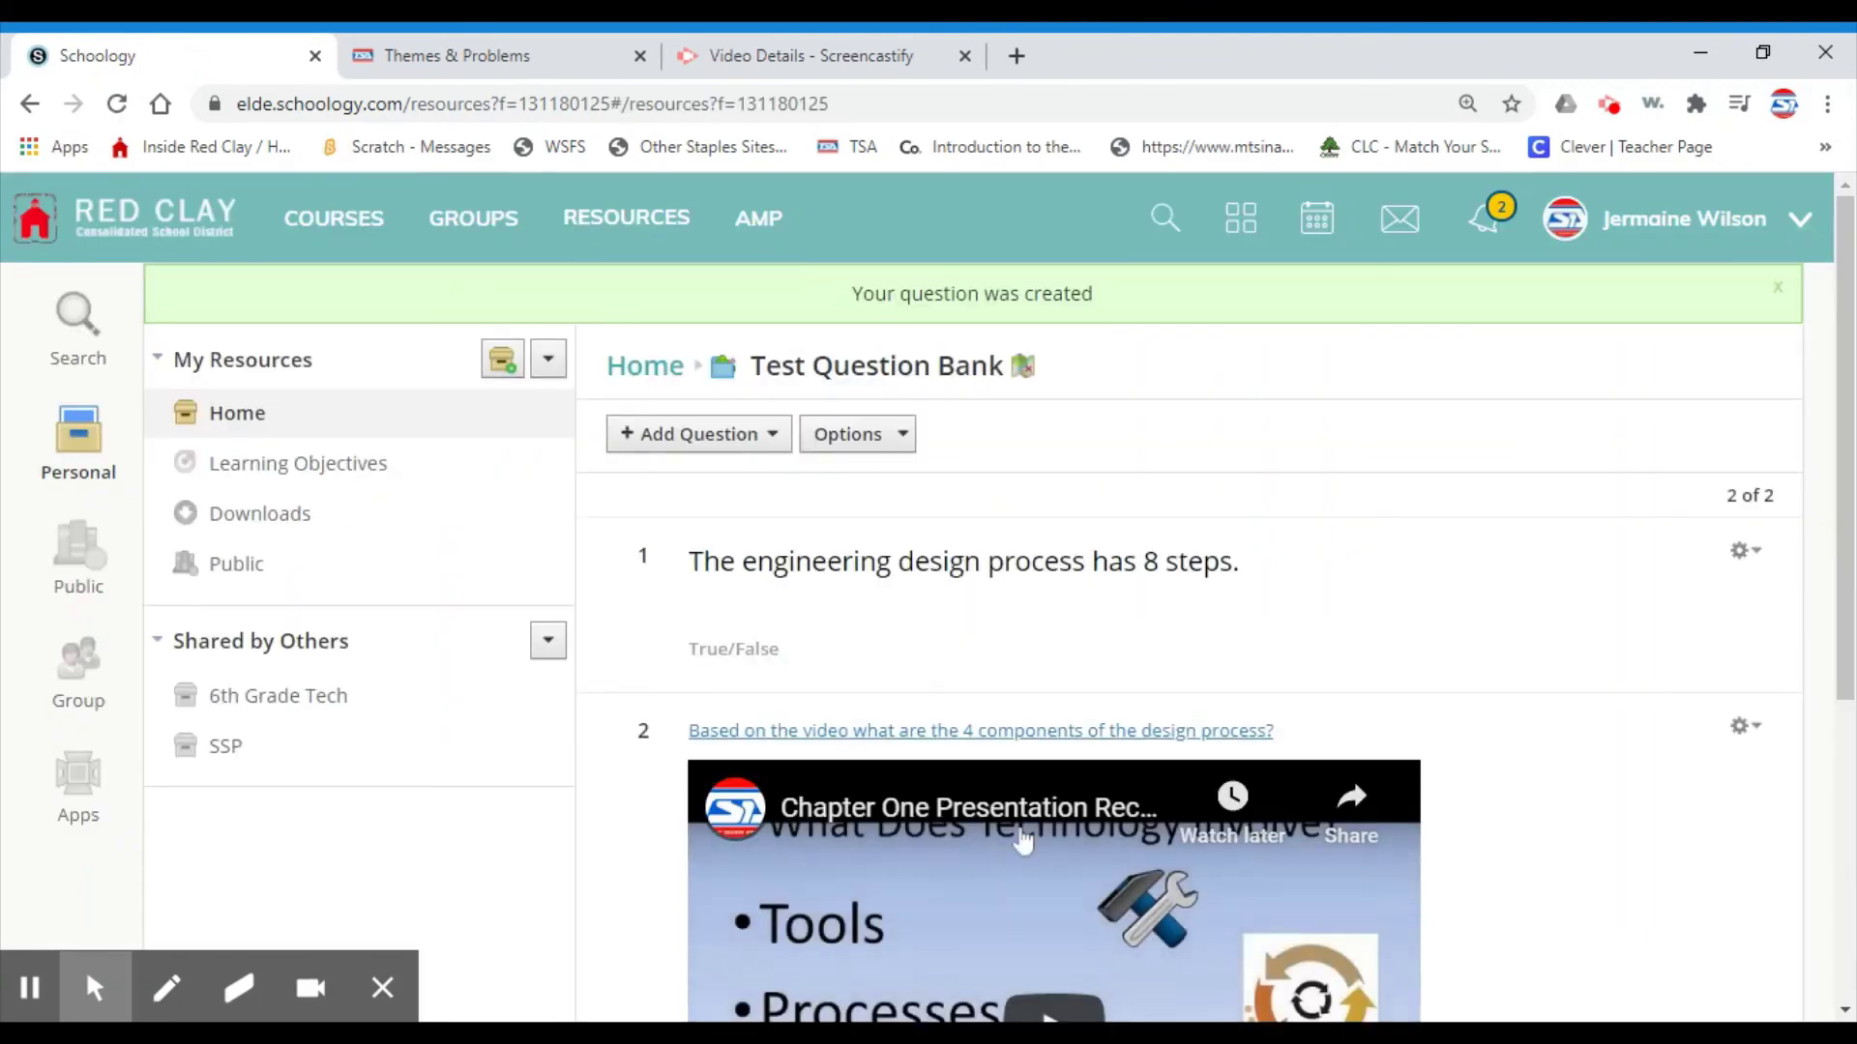
{"action": "scroll", "coordinate": [1590, 610], "scroll_direction": "down", "scroll_amount": 3}
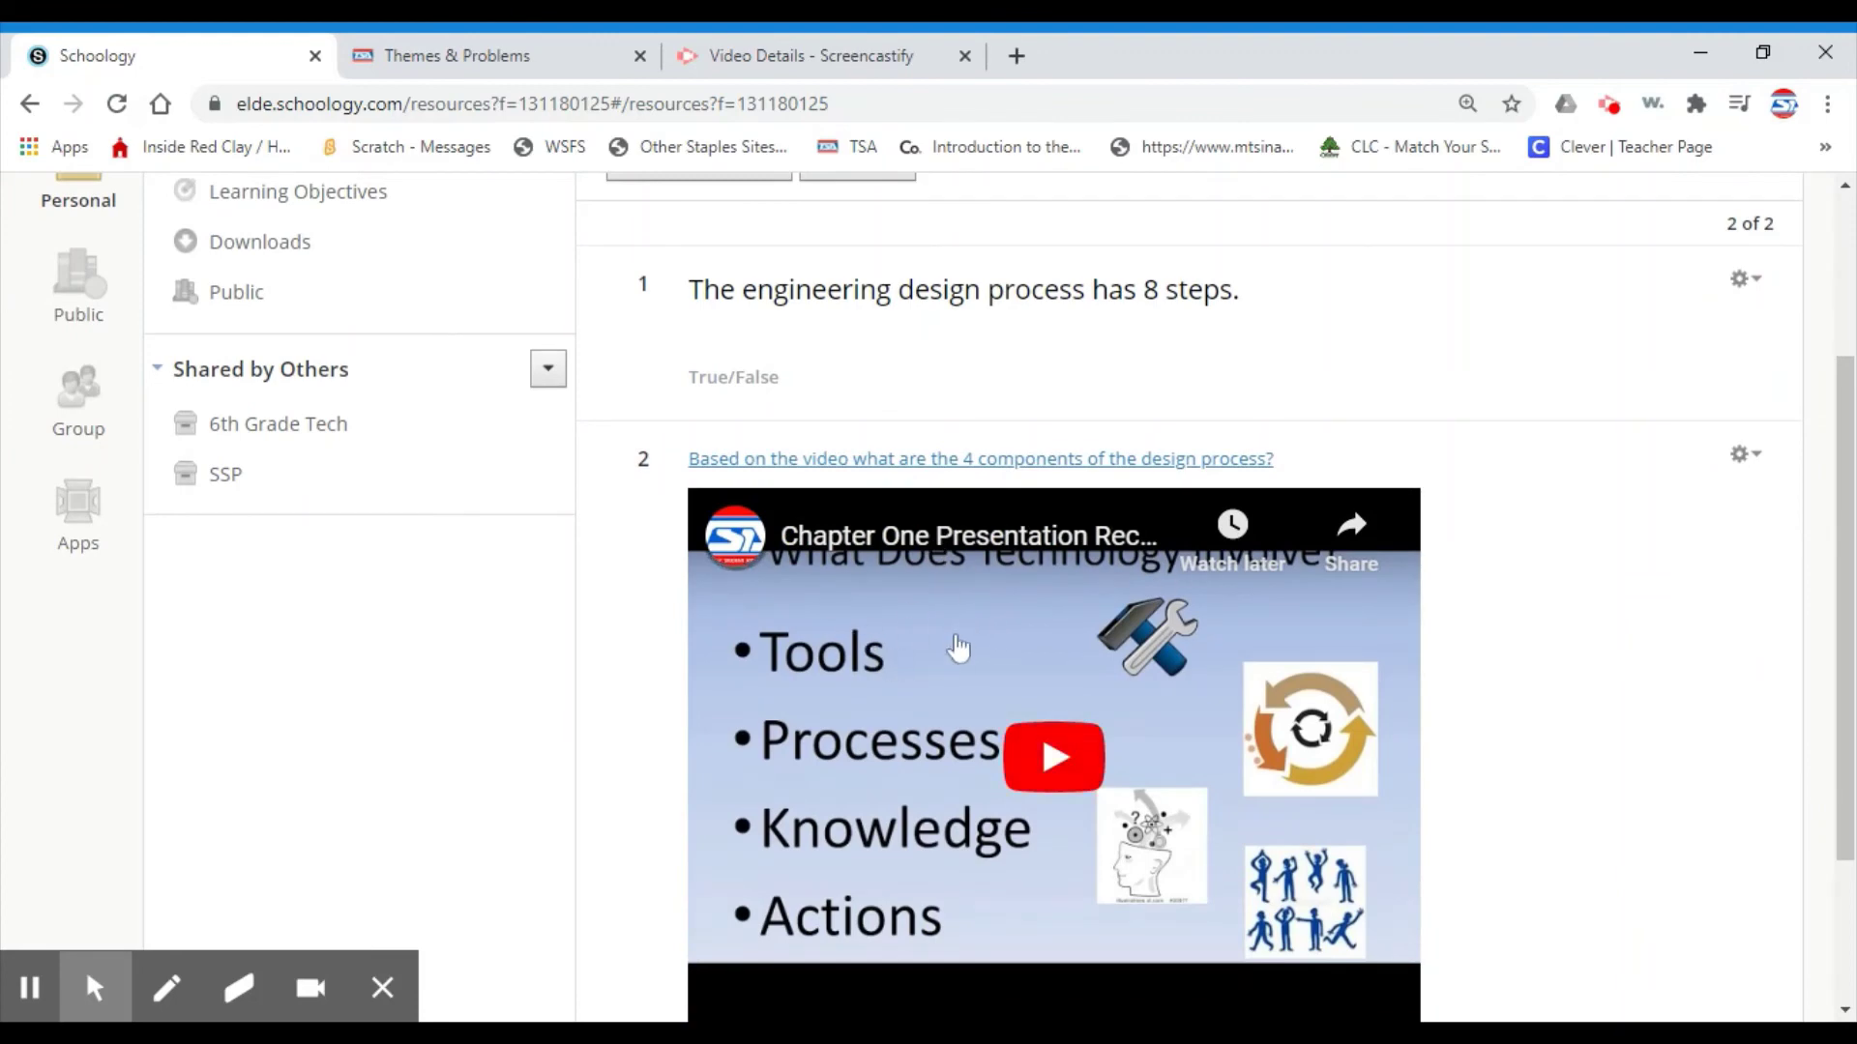
{"action": "scroll", "coordinate": [1653, 585], "scroll_direction": "down", "scroll_amount": 1}
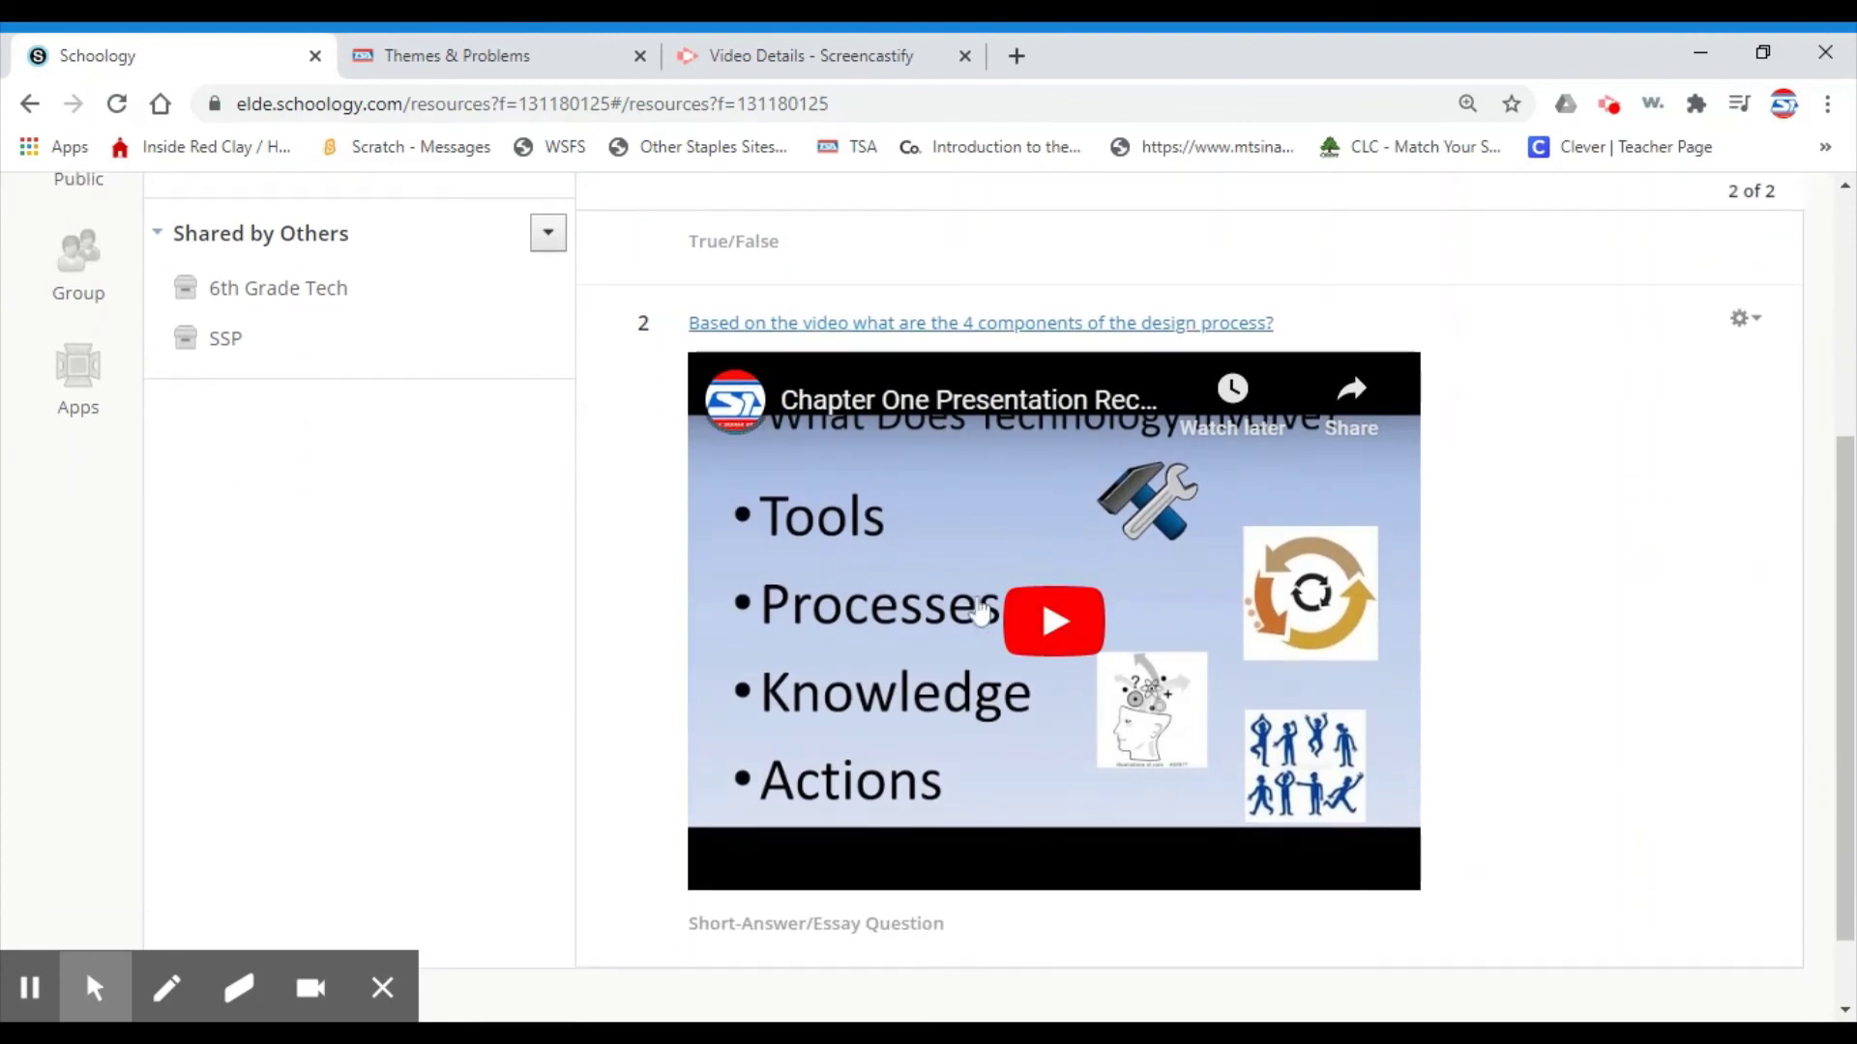
{"action": "scroll", "coordinate": [1059, 570], "scroll_direction": "down", "scroll_amount": 1}
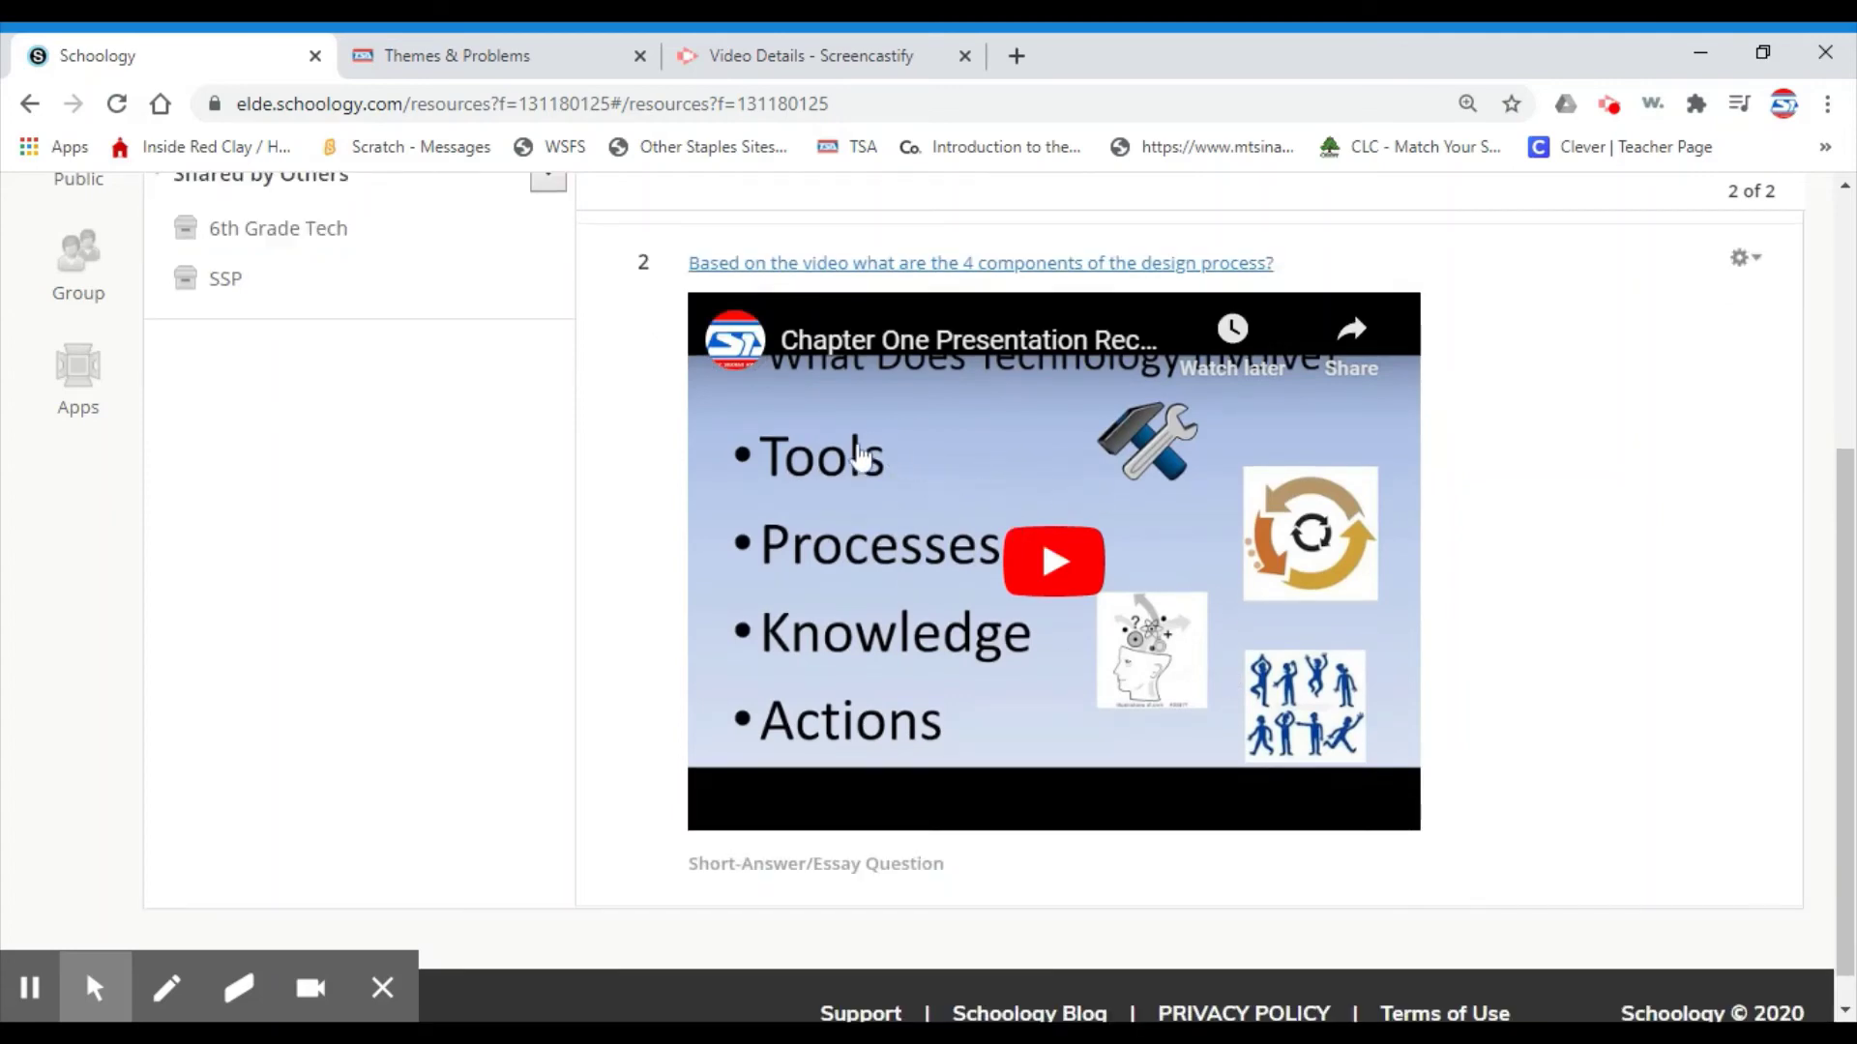